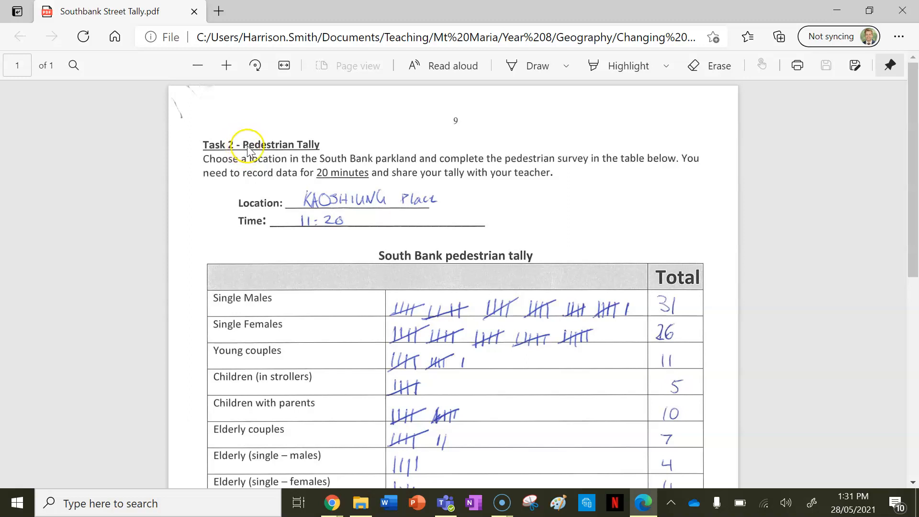
Step: Examine the South Bank pedestrian tally sheet, reading its location, time, pedestrian categories and totals
{"action": "scroll", "coordinate": [400, 231], "scroll_direction": "down", "scroll_amount": 1}
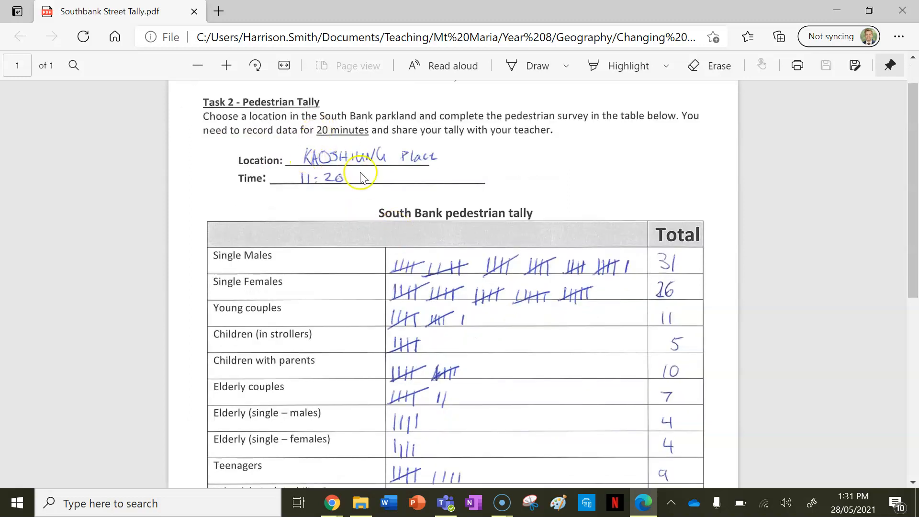
{"action": "scroll", "coordinate": [360, 249], "scroll_direction": "down", "scroll_amount": 1}
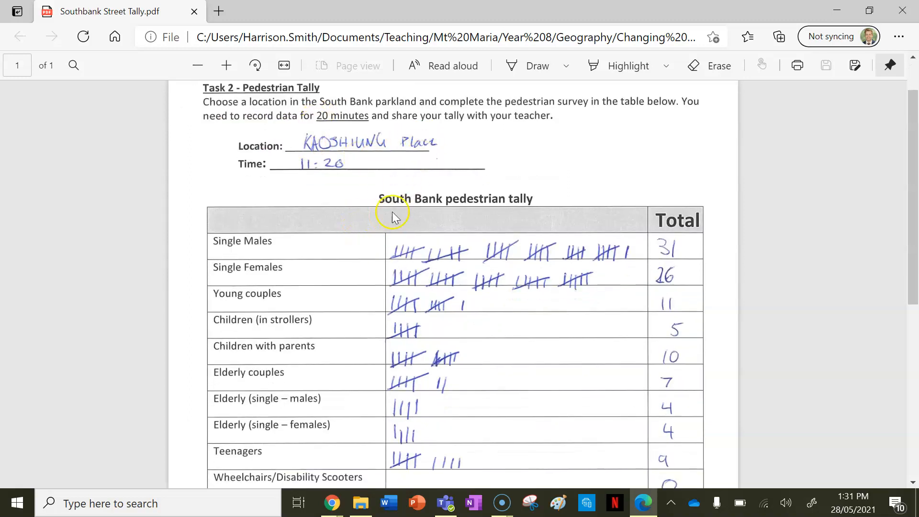
{"action": "scroll", "coordinate": [378, 247], "scroll_direction": "down", "scroll_amount": 1}
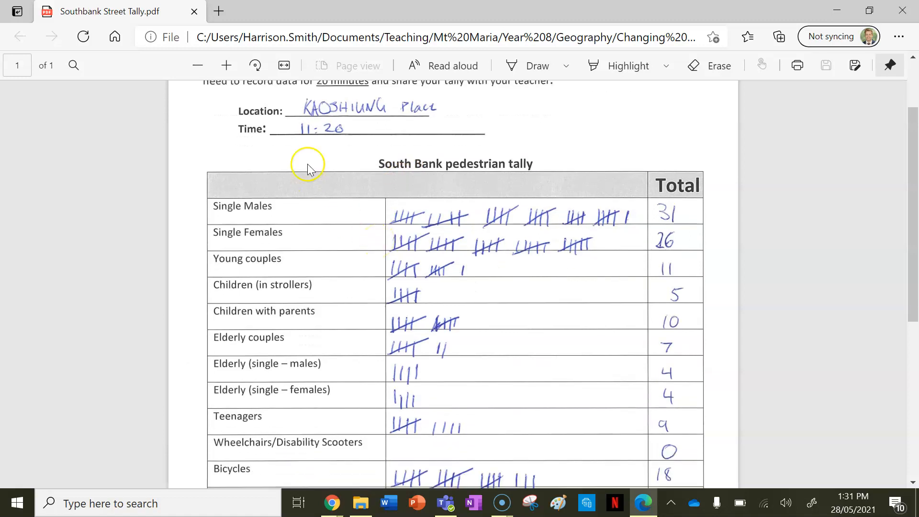
{"action": "scroll", "coordinate": [314, 135], "scroll_direction": "up", "scroll_amount": 3}
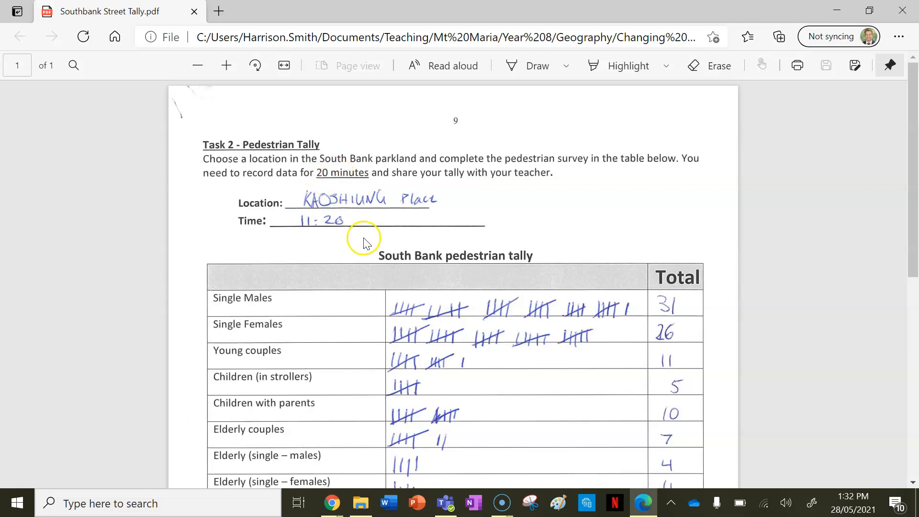
{"action": "scroll", "coordinate": [382, 329], "scroll_direction": "down", "scroll_amount": 1}
{"action": "scroll", "coordinate": [382, 330], "scroll_direction": "down", "scroll_amount": 7}
{"action": "scroll", "coordinate": [250, 226], "scroll_direction": "up", "scroll_amount": 5}
{"action": "scroll", "coordinate": [239, 280], "scroll_direction": "down", "scroll_amount": 3}
{"action": "scroll", "coordinate": [238, 280], "scroll_direction": "down", "scroll_amount": 3}
{"action": "scroll", "coordinate": [238, 280], "scroll_direction": "up", "scroll_amount": 4}
{"action": "scroll", "coordinate": [239, 280], "scroll_direction": "down", "scroll_amount": 3}
{"action": "scroll", "coordinate": [241, 280], "scroll_direction": "up", "scroll_amount": 3}
{"action": "scroll", "coordinate": [240, 280], "scroll_direction": "down", "scroll_amount": 3}
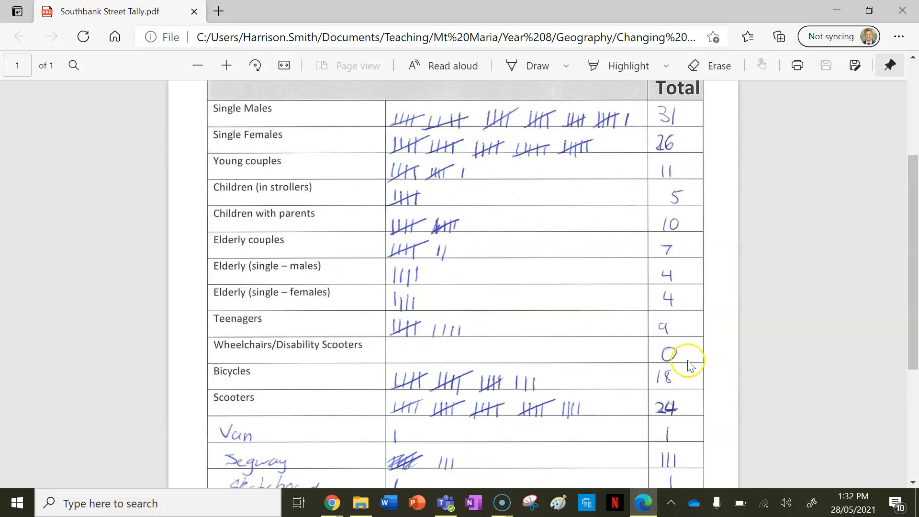
Step: Switch to the Vizzlo site in Chrome and sign in with the existing Microsoft account
{"action": "mouse_move", "coordinate": [330, 500]}
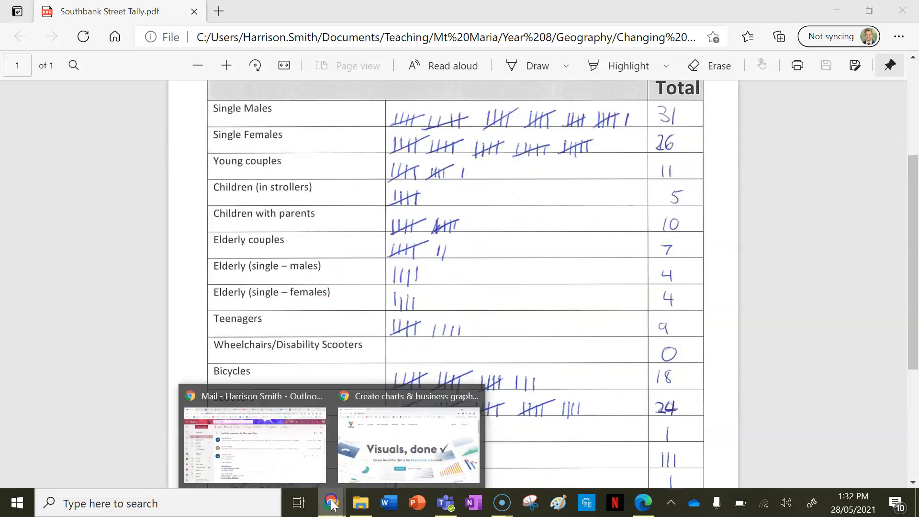
{"action": "left_click", "coordinate": [416, 436]}
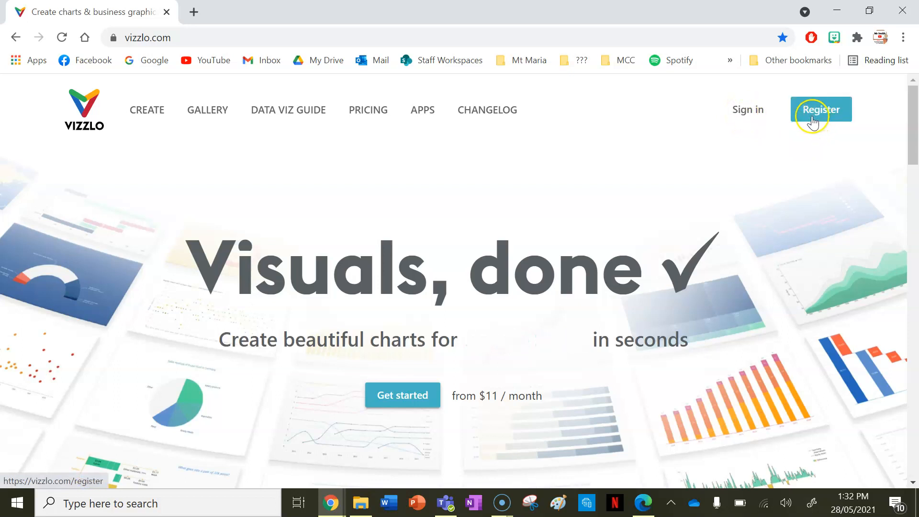
{"action": "left_click", "coordinate": [750, 115]}
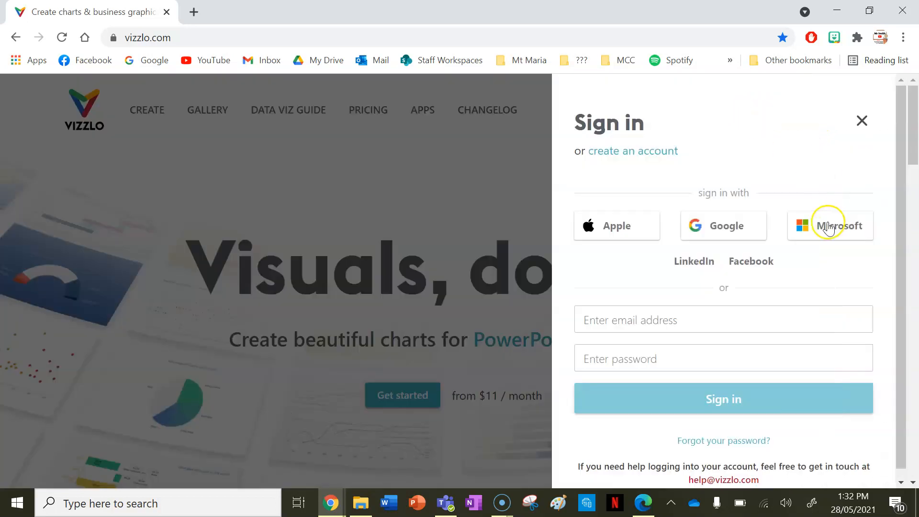
{"action": "left_click", "coordinate": [830, 228]}
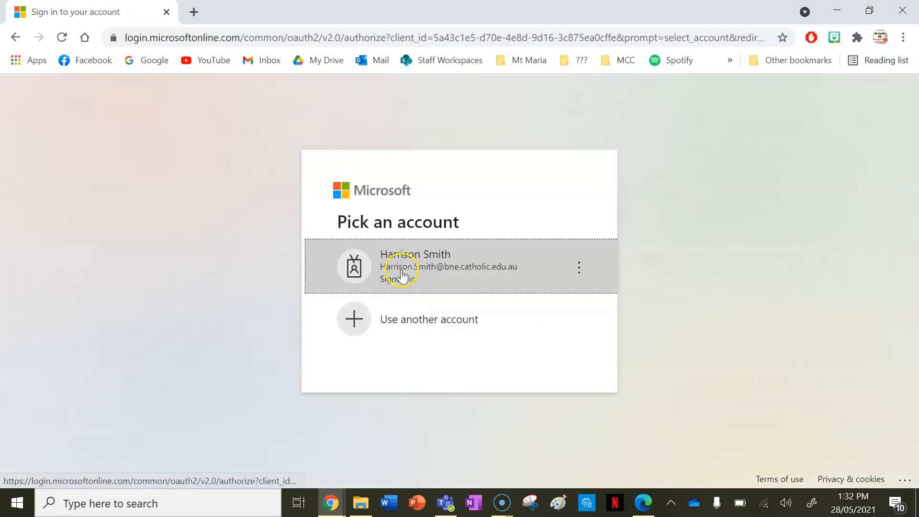
{"action": "left_click", "coordinate": [407, 269]}
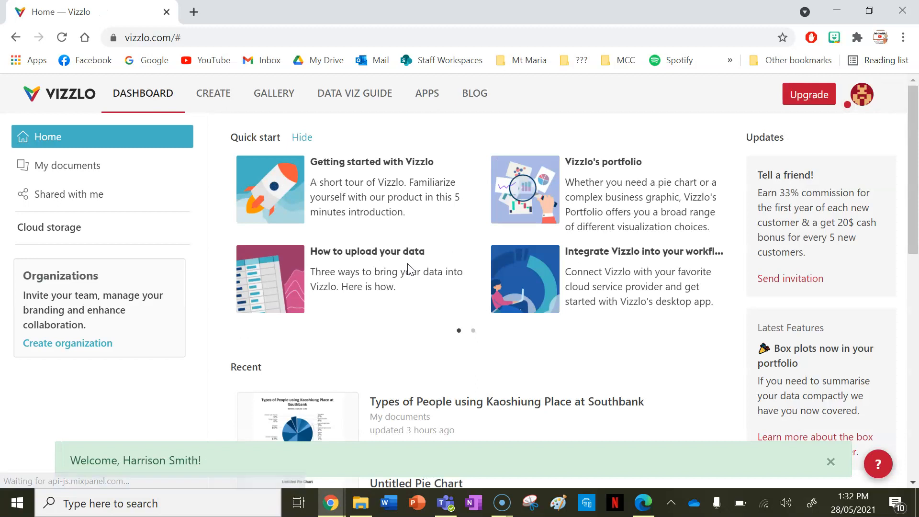
Step: Find the Bar Chart type among Vizzlo's charts and create a new bar chart from it
{"action": "left_click", "coordinate": [207, 96]}
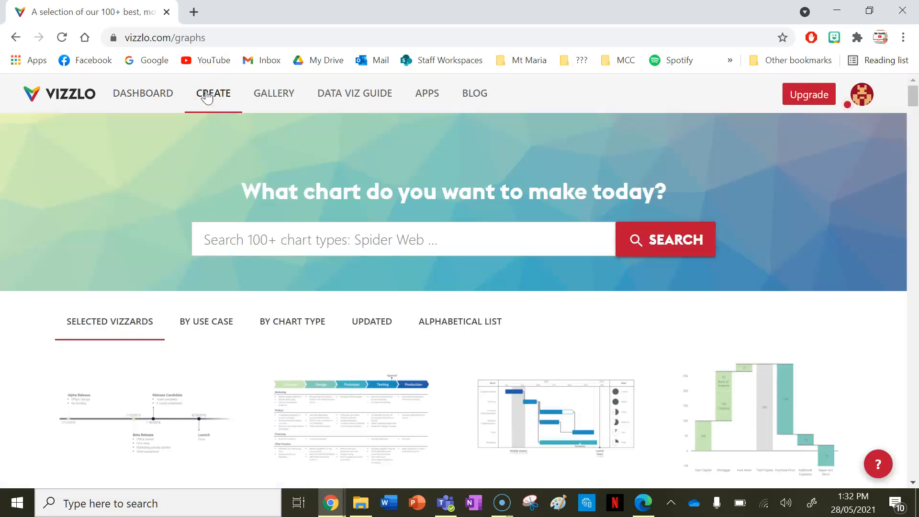
{"action": "scroll", "coordinate": [454, 288], "scroll_direction": "down", "scroll_amount": 13}
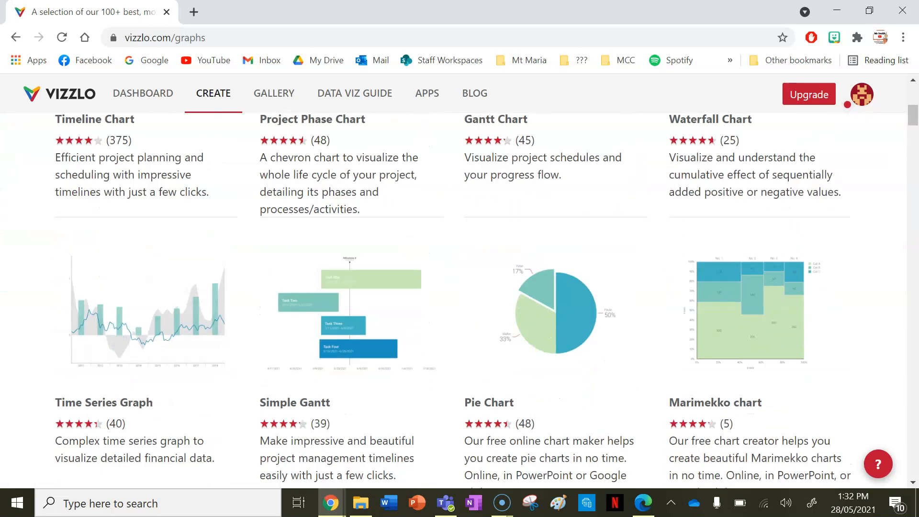
{"action": "scroll", "coordinate": [138, 319], "scroll_direction": "down", "scroll_amount": 2}
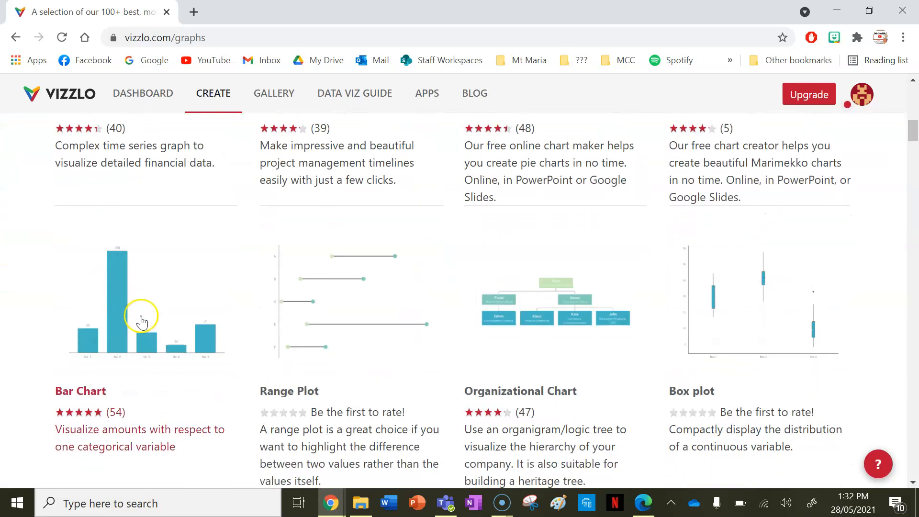
{"action": "left_click", "coordinate": [138, 319]}
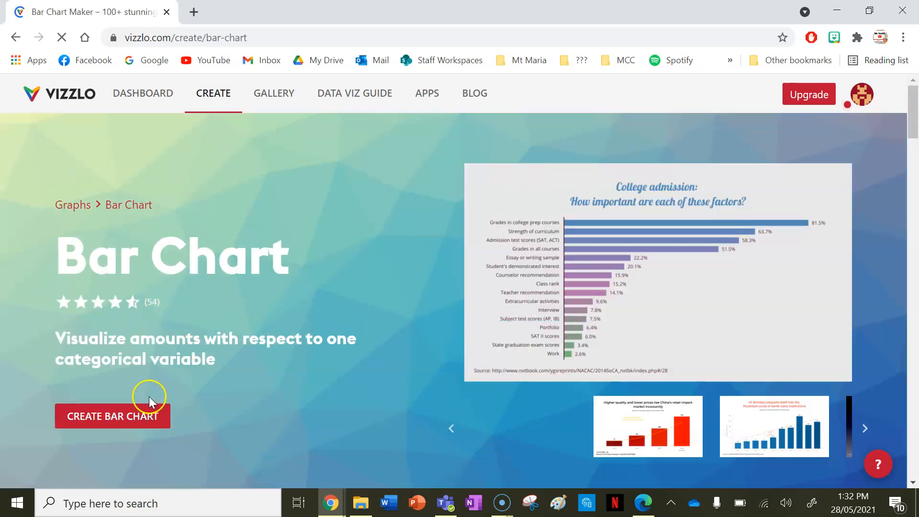
{"action": "scroll", "coordinate": [199, 381], "scroll_direction": "down", "scroll_amount": 6}
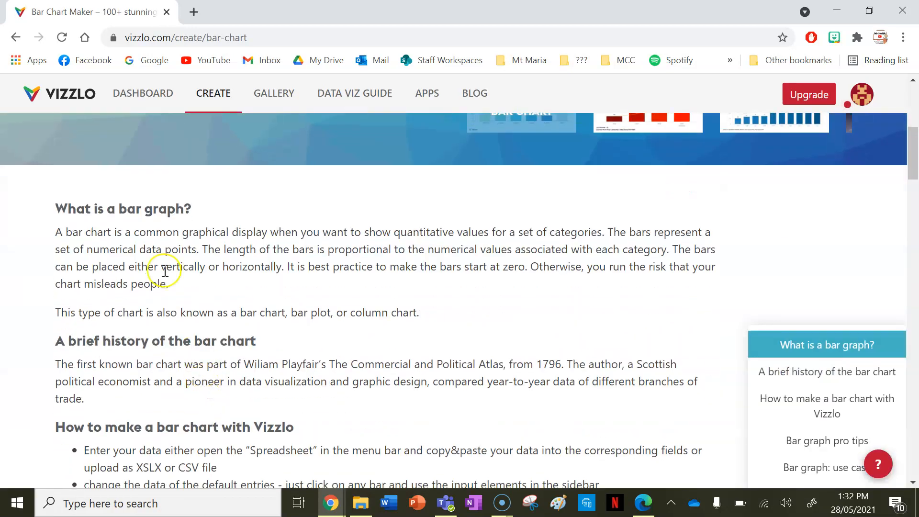
{"action": "left_click_drag", "start_coordinate": [121, 203], "coordinate": [207, 209]}
{"action": "scroll", "coordinate": [206, 208], "scroll_direction": "up", "scroll_amount": 4}
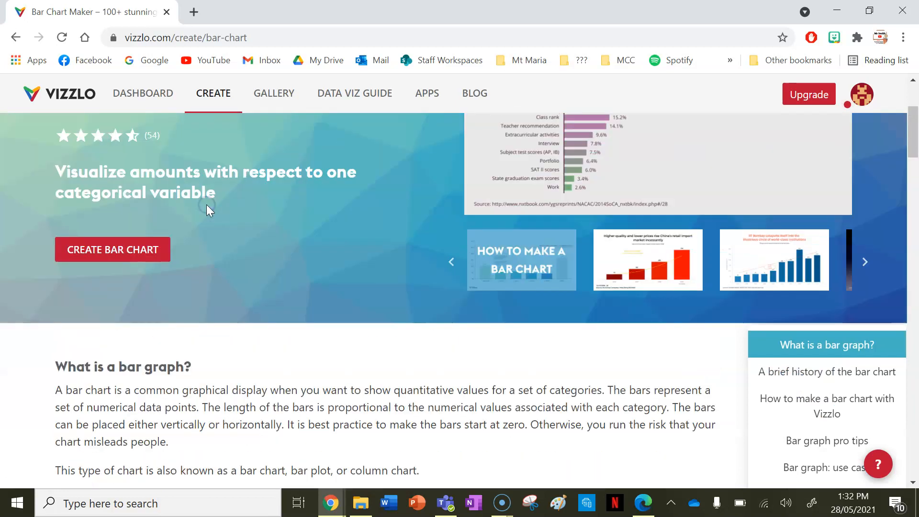
{"action": "left_click", "coordinate": [137, 274]}
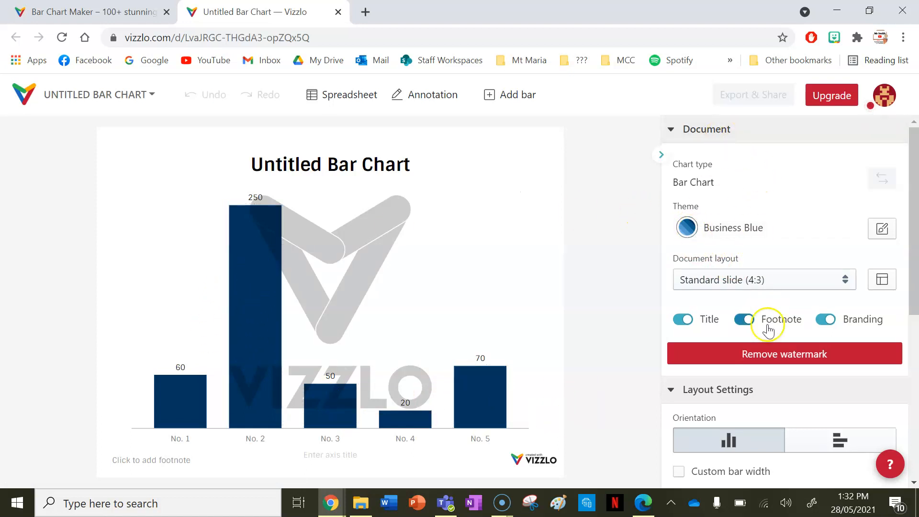
Step: Turn on the chart's Y-axis and title it "Number of People"
{"action": "scroll", "coordinate": [766, 328], "scroll_direction": "down", "scroll_amount": 3}
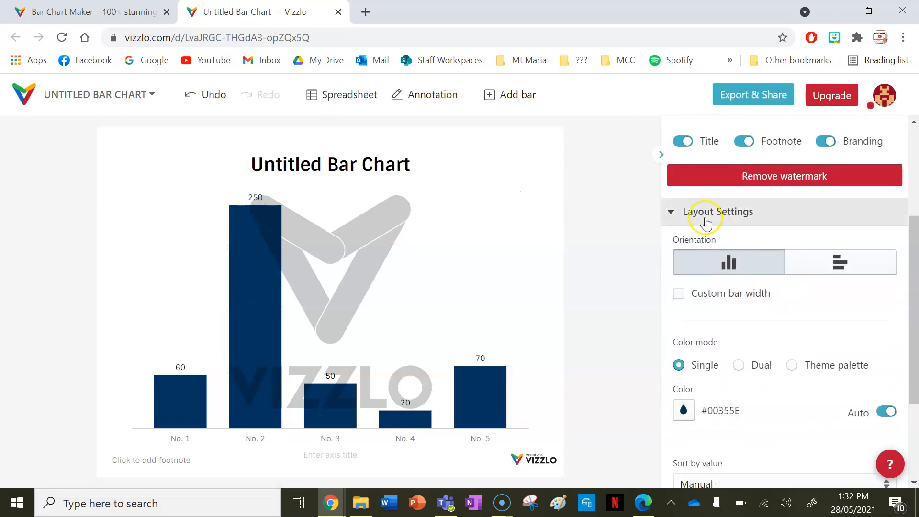
{"action": "left_click", "coordinate": [760, 220]}
{"action": "scroll", "coordinate": [701, 192], "scroll_direction": "up", "scroll_amount": 1}
{"action": "left_click", "coordinate": [690, 134]}
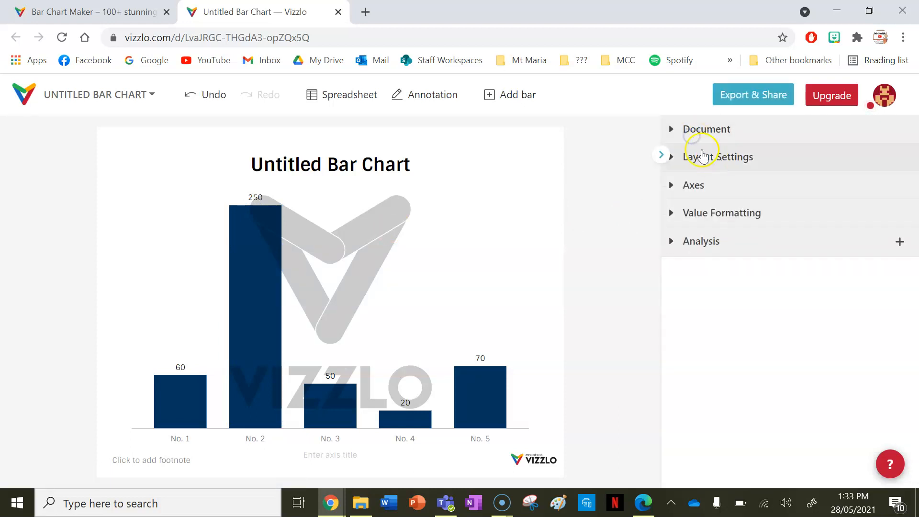
{"action": "left_click", "coordinate": [713, 183]}
{"action": "left_click", "coordinate": [831, 220]}
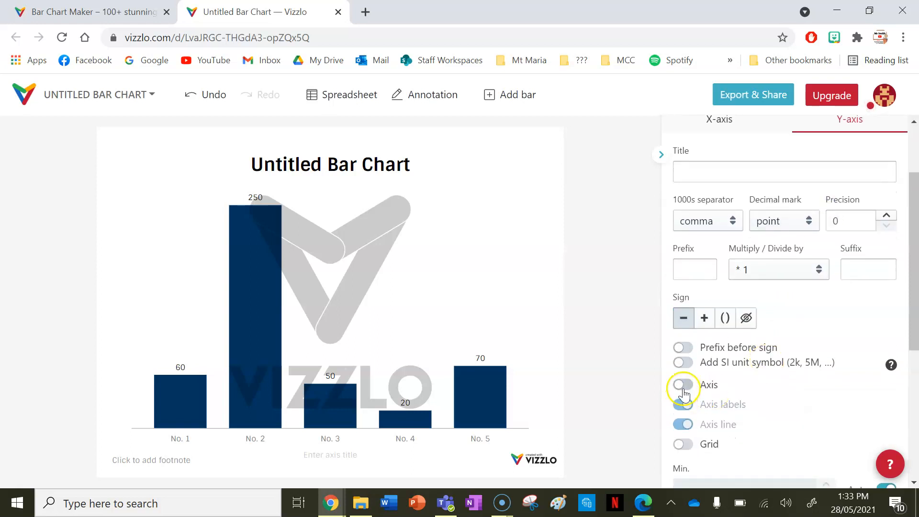
{"action": "left_click", "coordinate": [683, 385]}
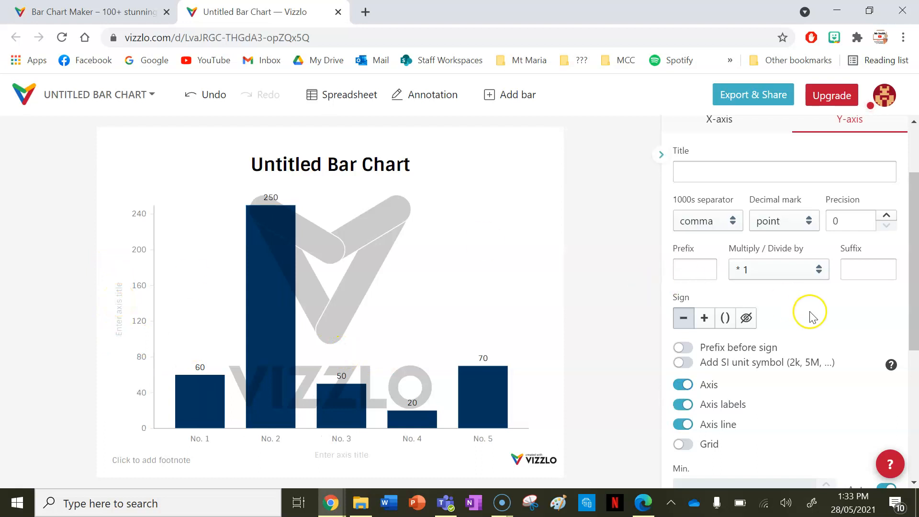
{"action": "scroll", "coordinate": [718, 280], "scroll_direction": "up", "scroll_amount": 2}
{"action": "left_click", "coordinate": [705, 265]}
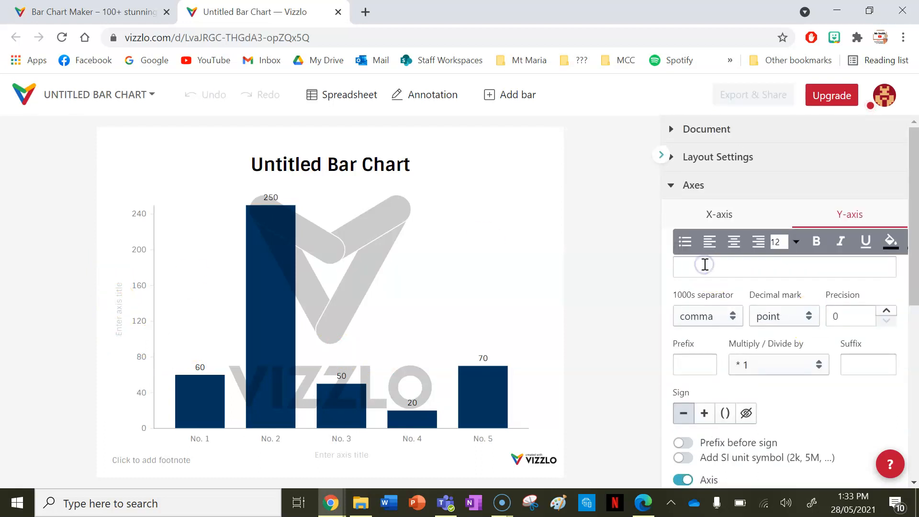
{"action": "type", "text": "Number of People"}
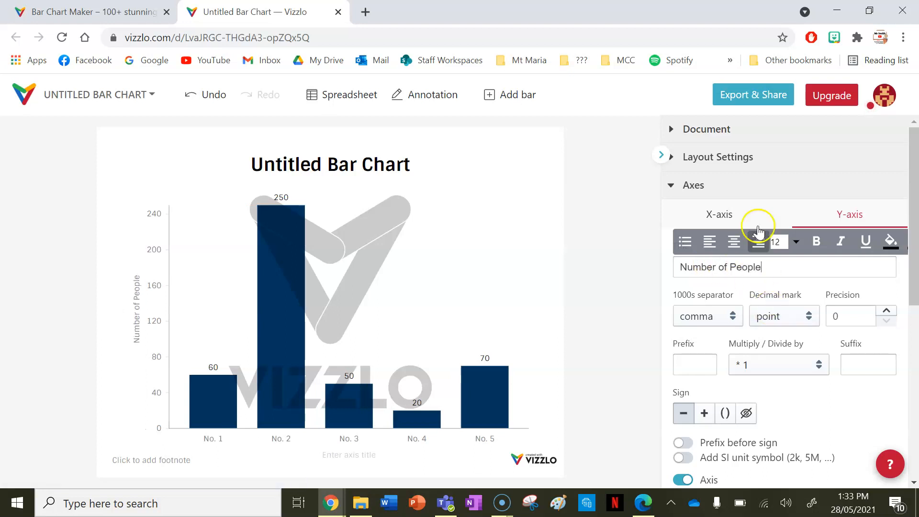
Step: Title the chart's X-axis "Types of People" and collapse the axes settings
{"action": "left_click", "coordinate": [732, 216]}
{"action": "left_click", "coordinate": [738, 267]}
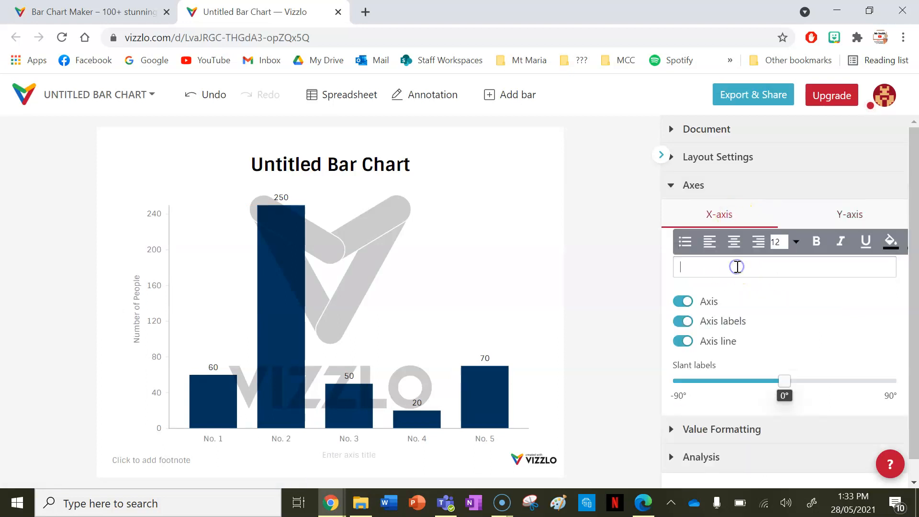
{"action": "type", "text": "Types of People"}
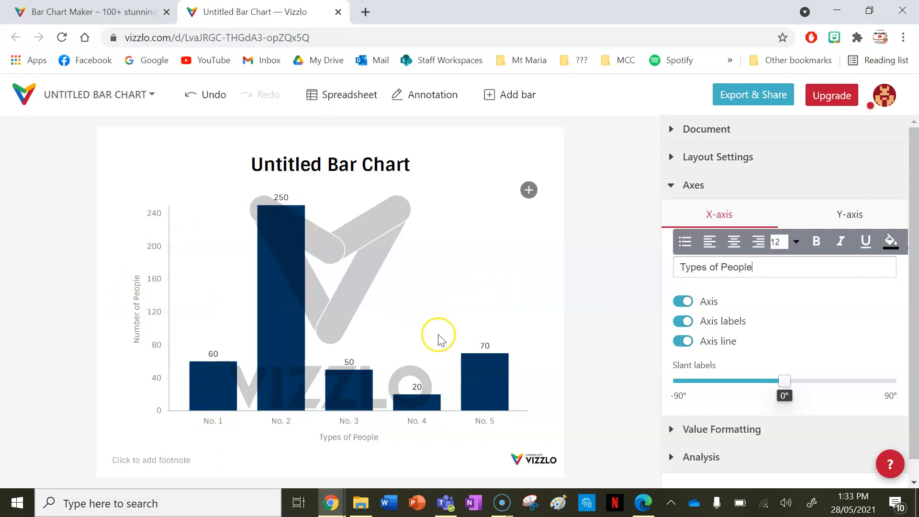
{"action": "left_click", "coordinate": [698, 186]}
{"action": "left_click", "coordinate": [698, 186]}
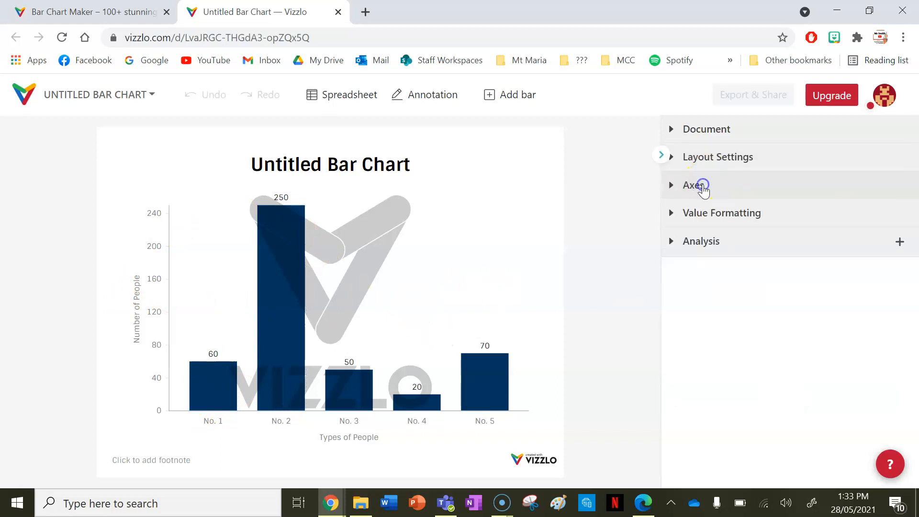
Step: Replace the chart's title with "Types of Pedestrians who Kaoshiung Place"
{"action": "left_click", "coordinate": [211, 372]}
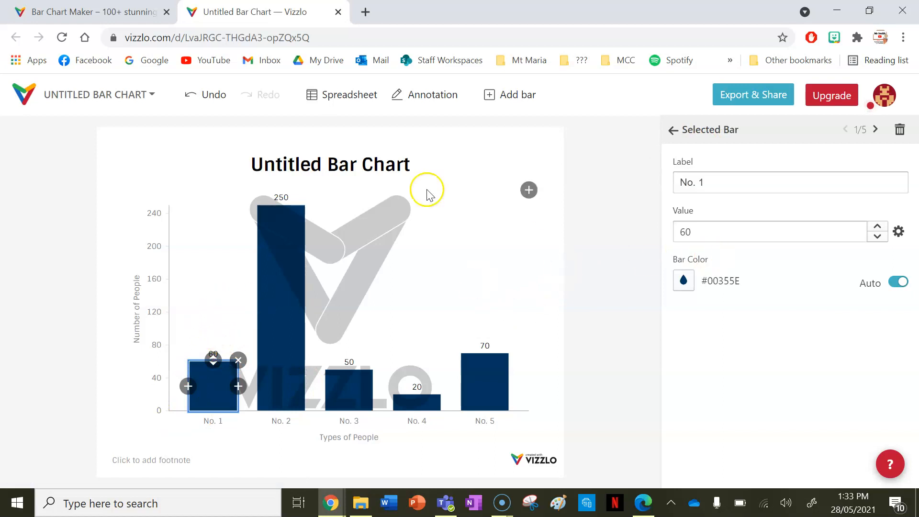
{"action": "left_click", "coordinate": [367, 166]}
{"action": "double_click", "coordinate": [383, 166]}
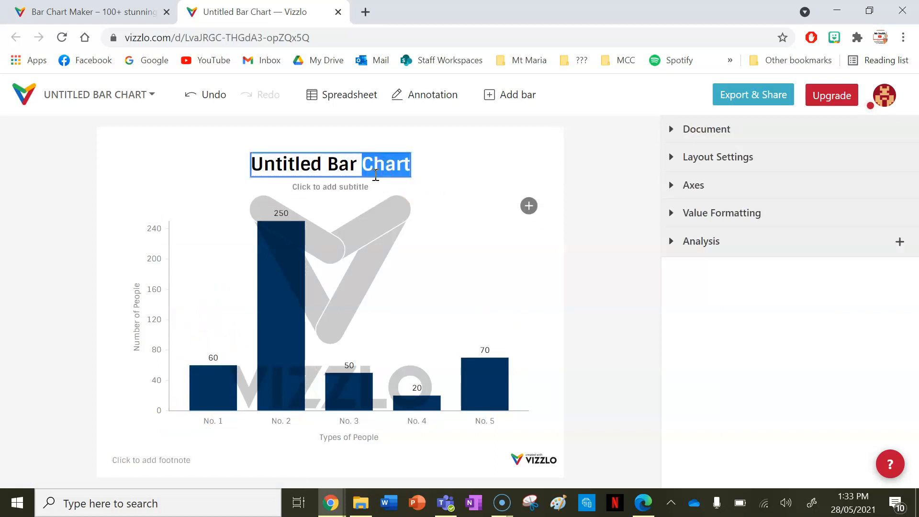
{"action": "key", "text": "BackSpace"}
{"action": "key", "text": "BackSpace"}
{"action": "key", "text": "BackSpace"}
{"action": "key", "text": "BackSpace"}
{"action": "key", "text": "BackSpace"}
{"action": "key", "text": "BackSpace"}
{"action": "key", "text": "BackSpace"}
{"action": "key", "text": "BackSpace"}
{"action": "key", "text": "BackSpace"}
{"action": "key", "text": "BackSpace"}
{"action": "key", "text": "BackSpace"}
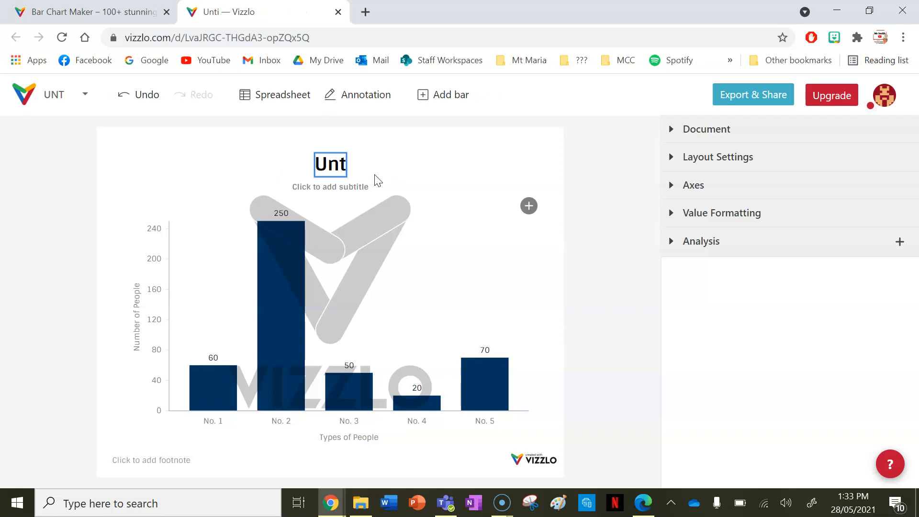
{"action": "key", "text": "BackSpace"}
{"action": "key", "text": "BackSpace"}
{"action": "key", "text": "BackSpace"}
{"action": "type", "text": "P"}
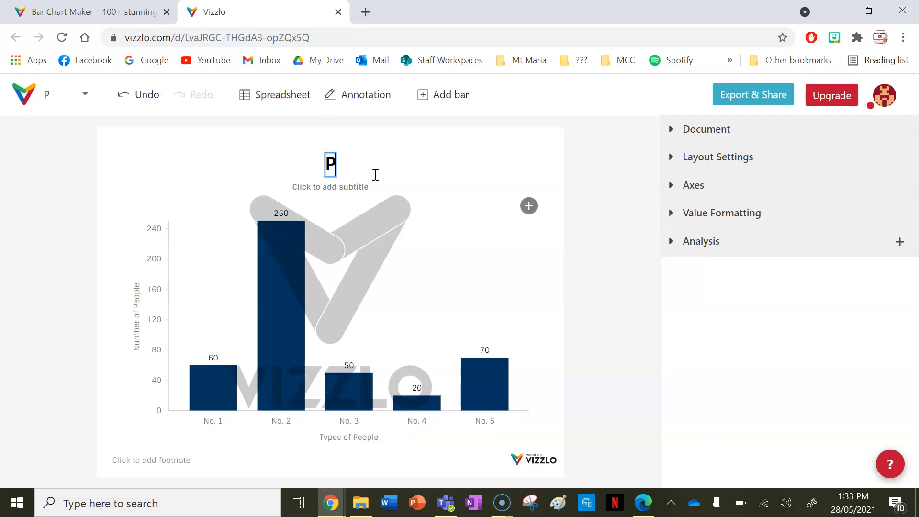
{"action": "key", "text": "BackSpace"}
{"action": "type", "text": "Types"}
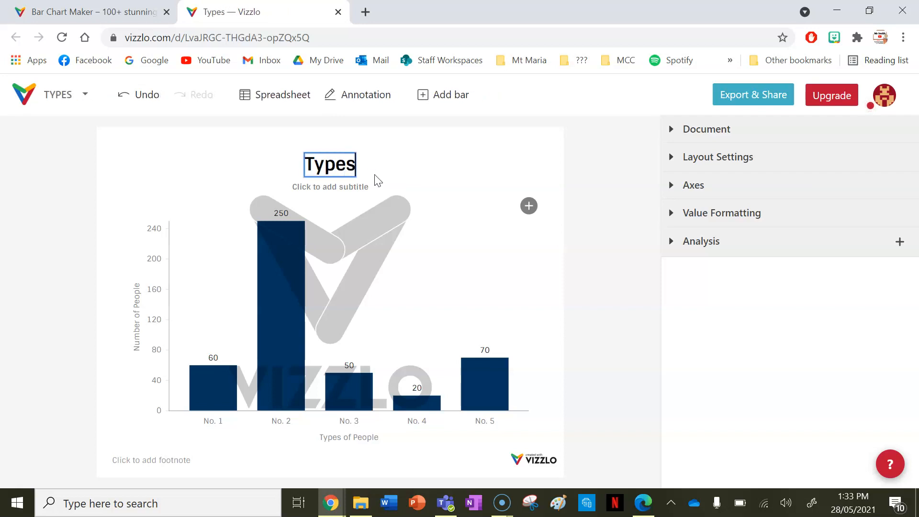
{"action": "type", "text": " of Pe"}
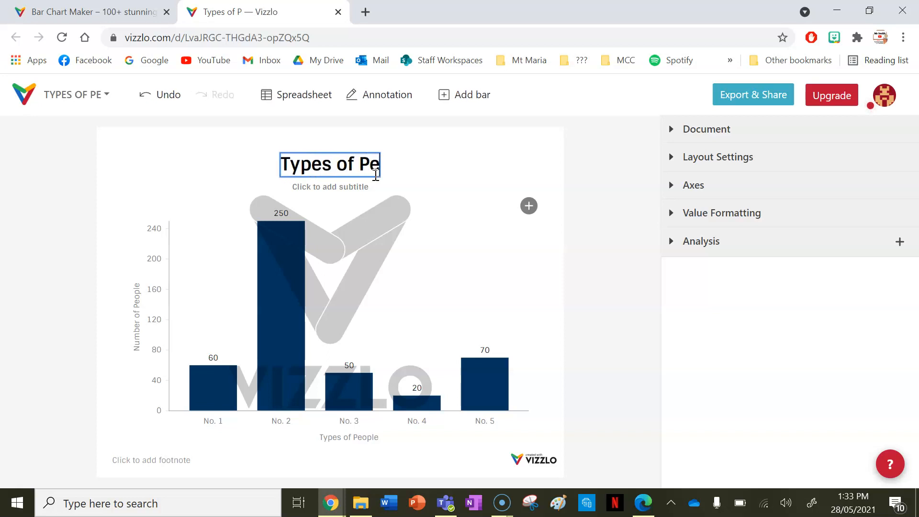
{"action": "type", "text": "destrians who"}
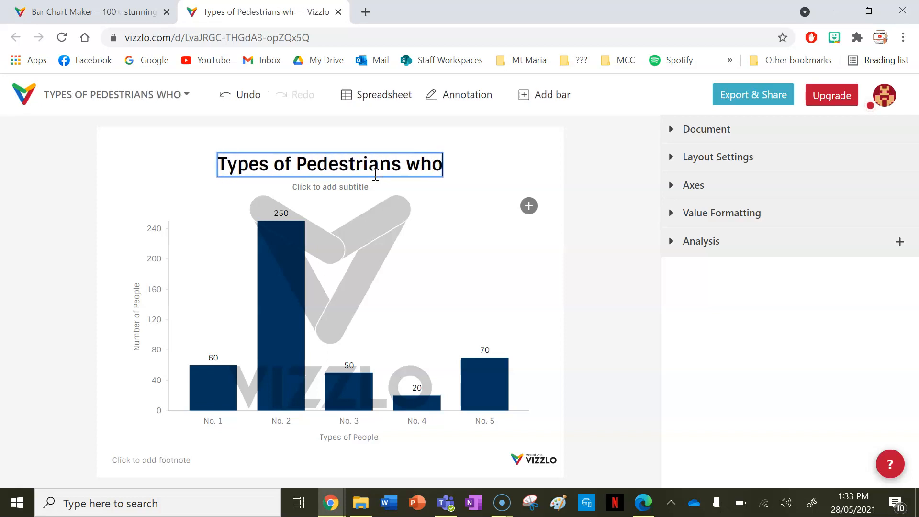
{"action": "type", "text": " Kaoshiung P"}
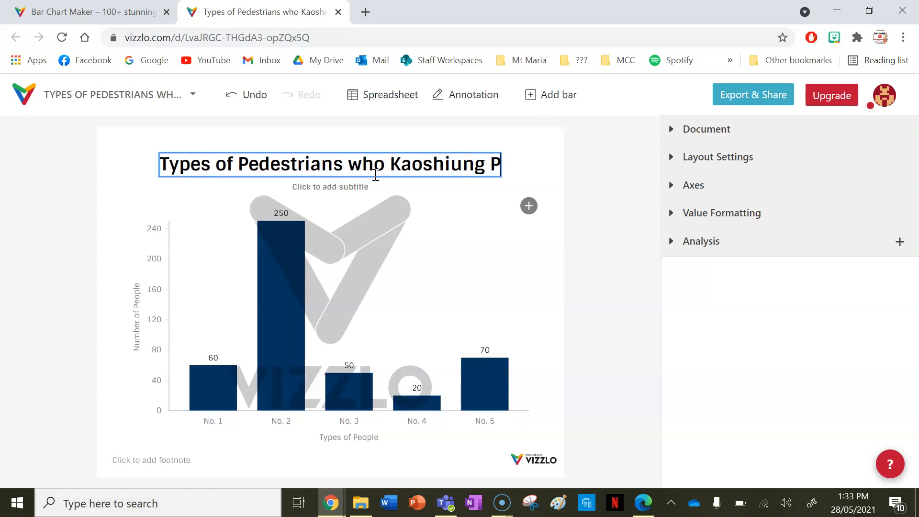
{"action": "type", "text": "lace"}
{"action": "left_click", "coordinate": [371, 190]}
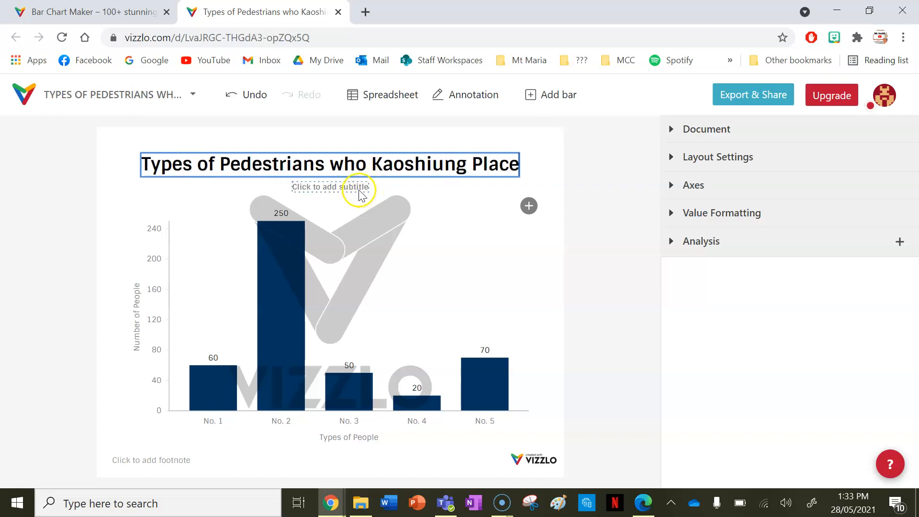
Step: Add the subtitle "Between 11:20 11:40" beneath the chart's title
{"action": "left_click", "coordinate": [344, 190]}
{"action": "type", "text": "Between"}
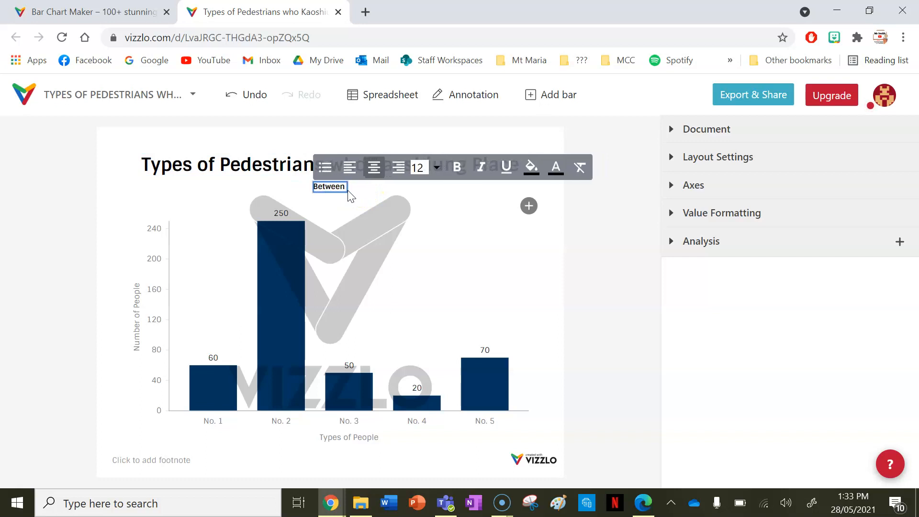
{"action": "type", "text": " 11:30"}
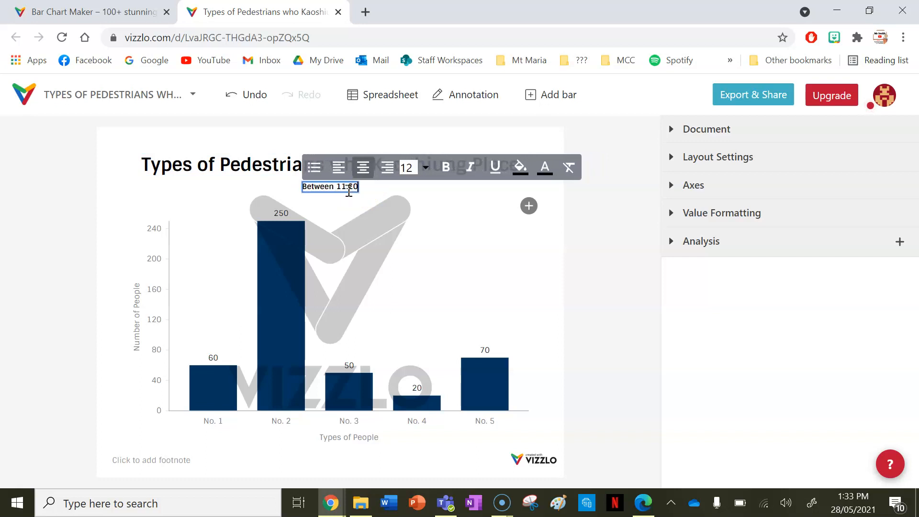
{"action": "type", "text": "-11:40"}
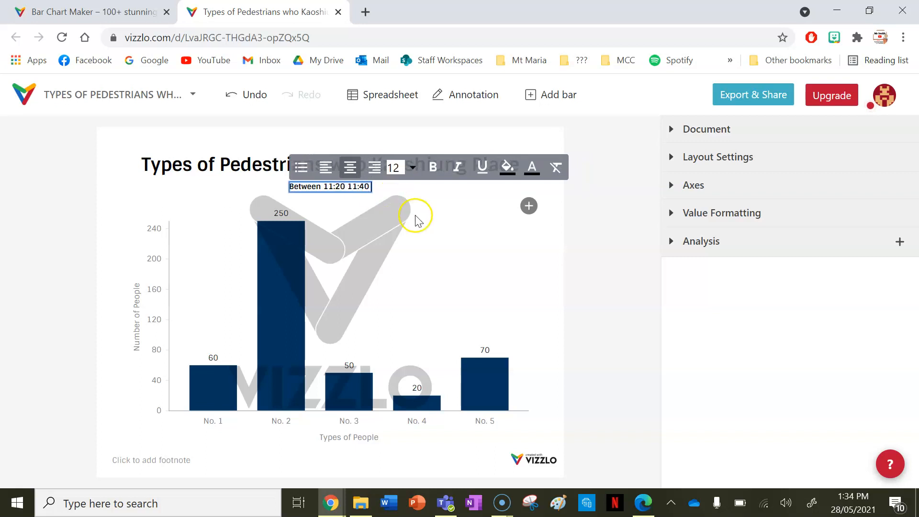
Step: Add a two-line footnote reading "Figure 1 - Pedestrian Tally Results" and "This tally was conducted on 28/05/2021"
{"action": "left_click", "coordinate": [139, 461]}
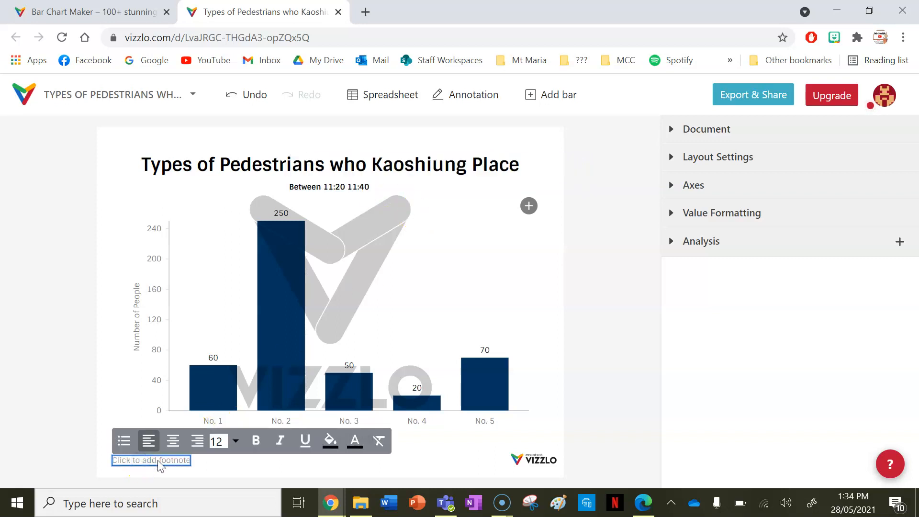
{"action": "type", "text": "This tally was conducted on 28/05/2021"}
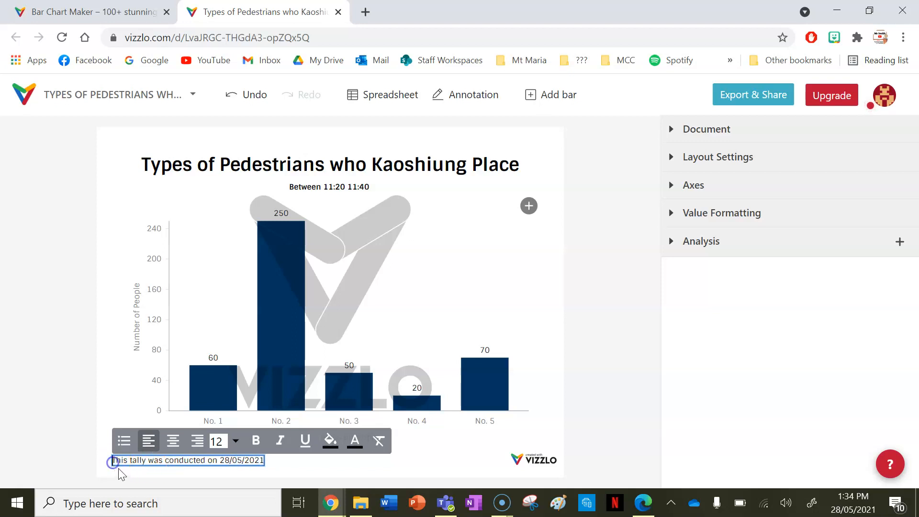
{"action": "type", "text": "Figure 1 - "}
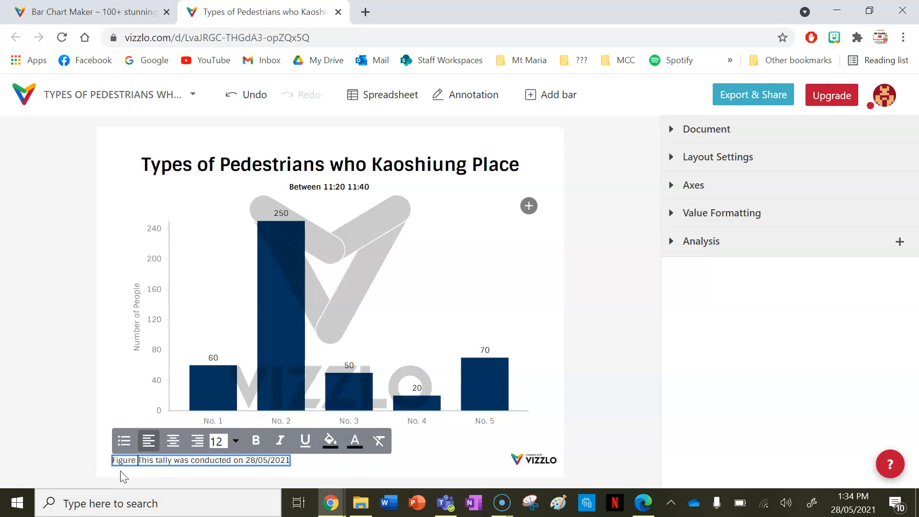
{"action": "type", "text": "Pe"}
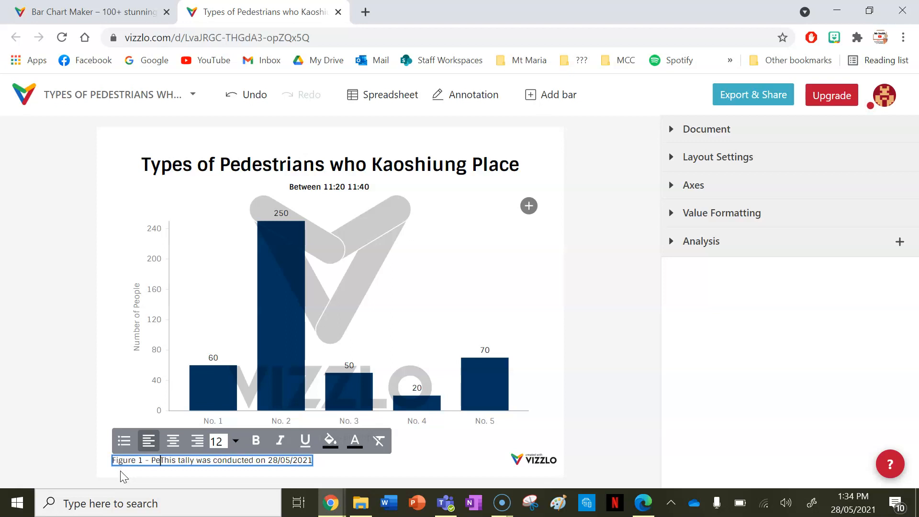
{"action": "type", "text": "destrian"}
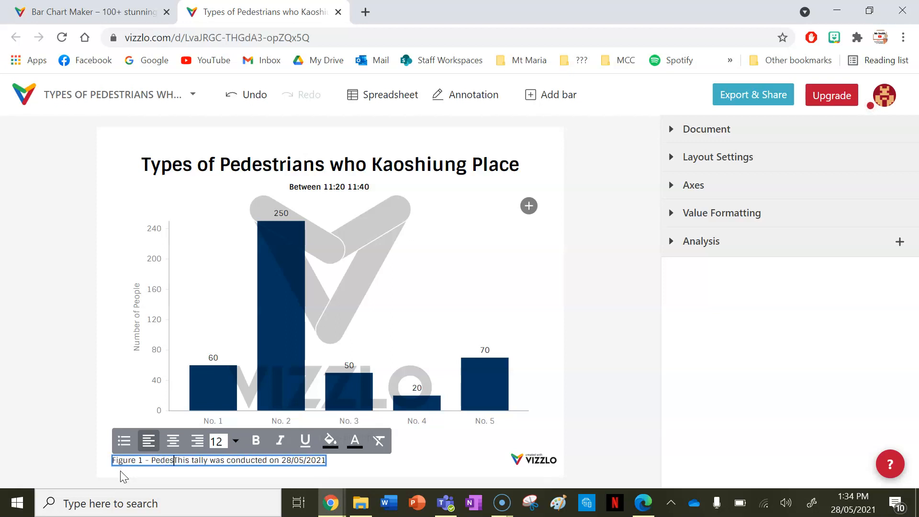
{"action": "type", "text": " Tally Result"}
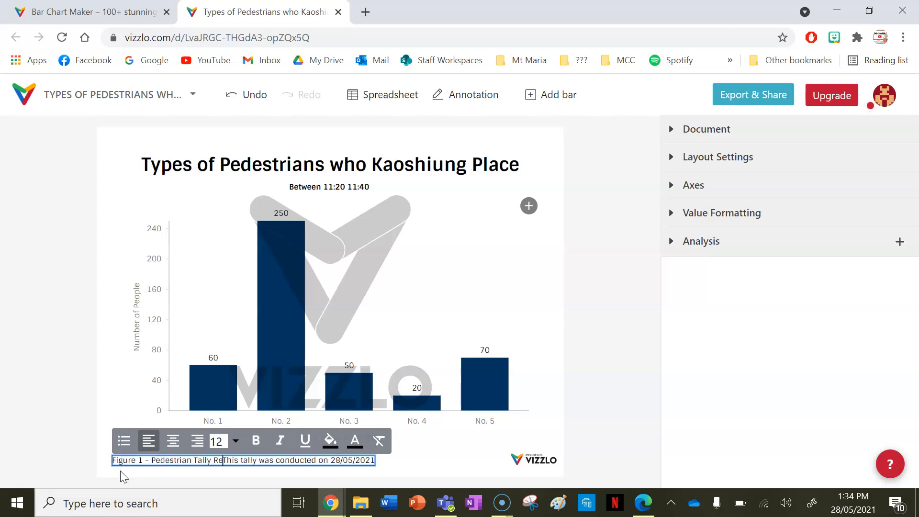
{"action": "type", "text": "s"}
{"action": "key", "text": "Return"}
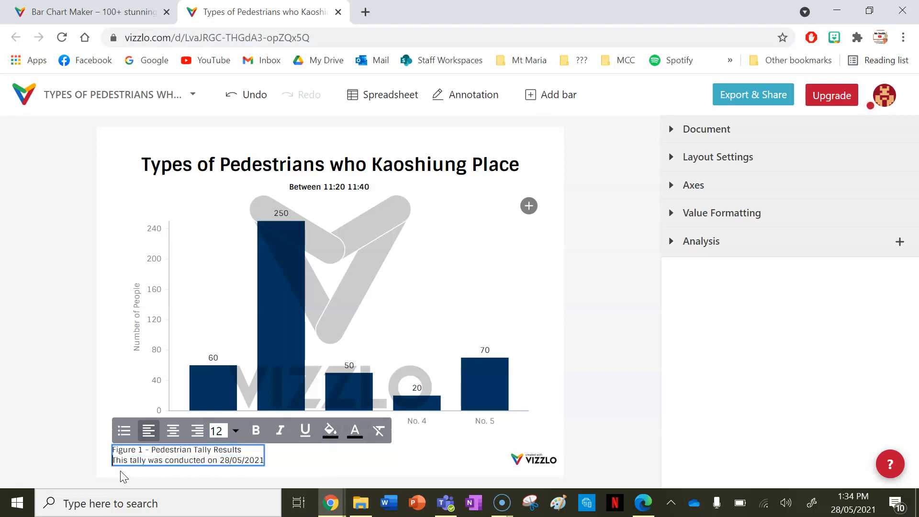
{"action": "left_click", "coordinate": [307, 459]}
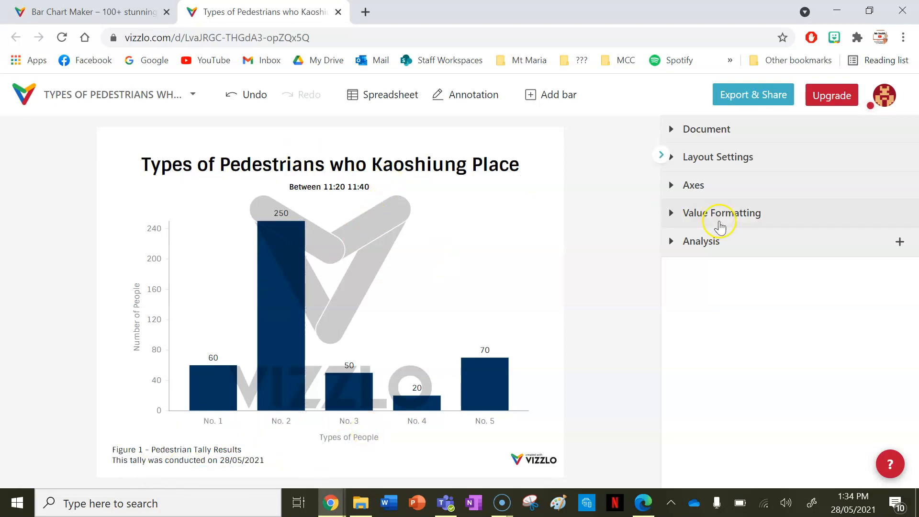
Step: Consult the Southbank Street Tally PDF in Edge, return to the chart and label the first bar "Single Males"
{"action": "left_click", "coordinate": [200, 387]}
{"action": "left_click", "coordinate": [644, 503]}
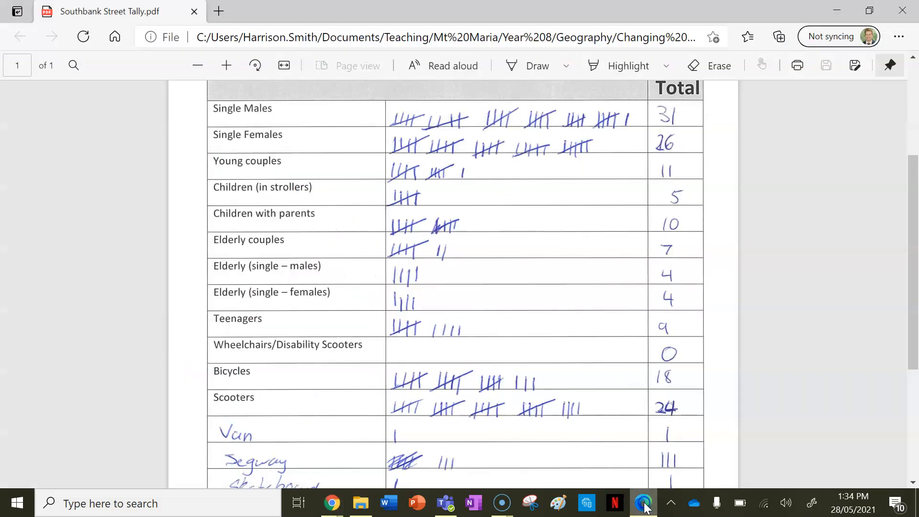
{"action": "scroll", "coordinate": [510, 184], "scroll_direction": "up", "scroll_amount": 1}
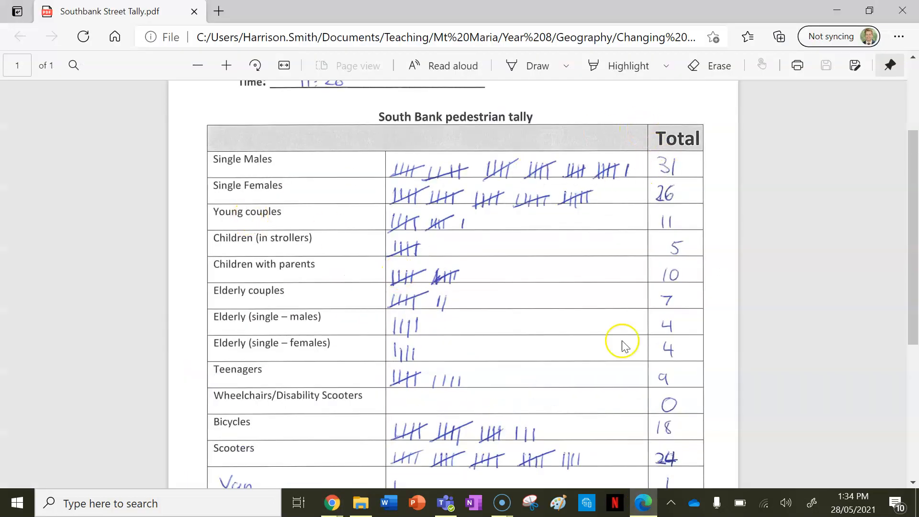
{"action": "left_click", "coordinate": [644, 502]}
{"action": "triple_click", "coordinate": [685, 182]}
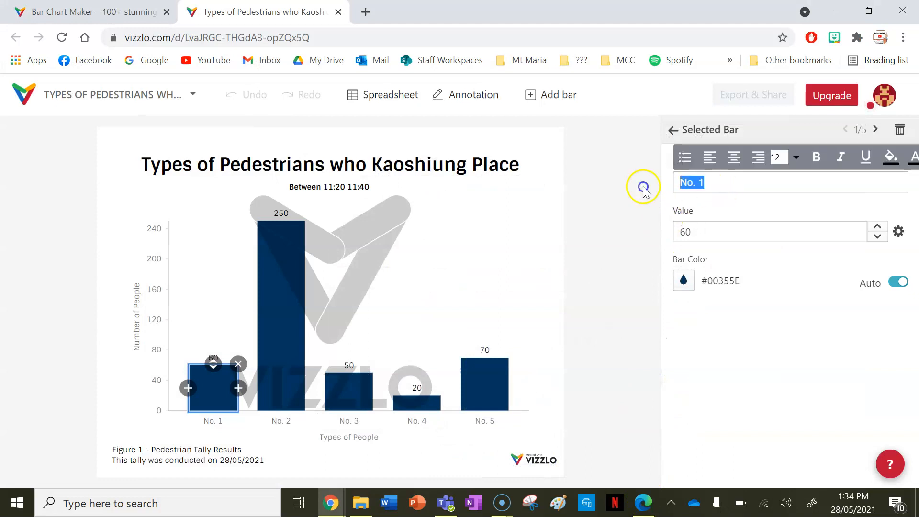
{"action": "type", "text": "Single Males"}
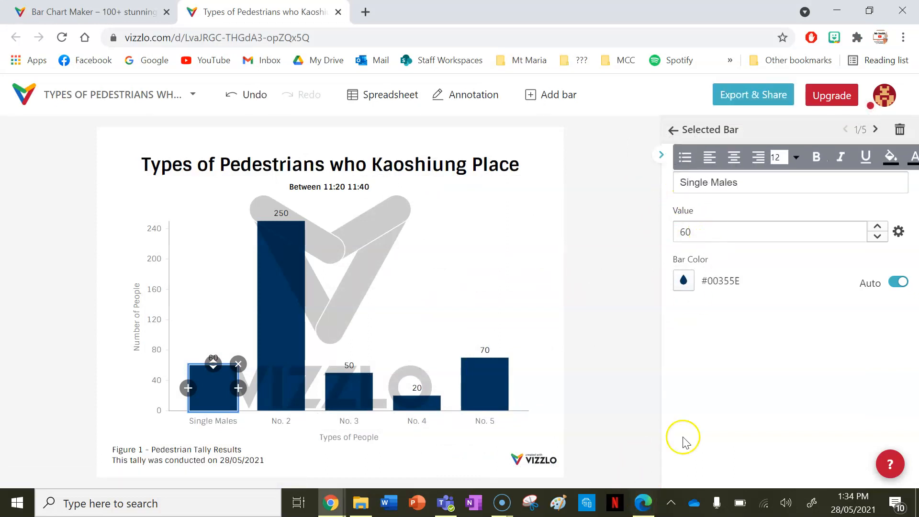
Step: Set the value of the Single Males bar to 31
{"action": "left_click", "coordinate": [714, 231]}
{"action": "key", "text": "BackSpace"}
{"action": "key", "text": "BackSpace"}
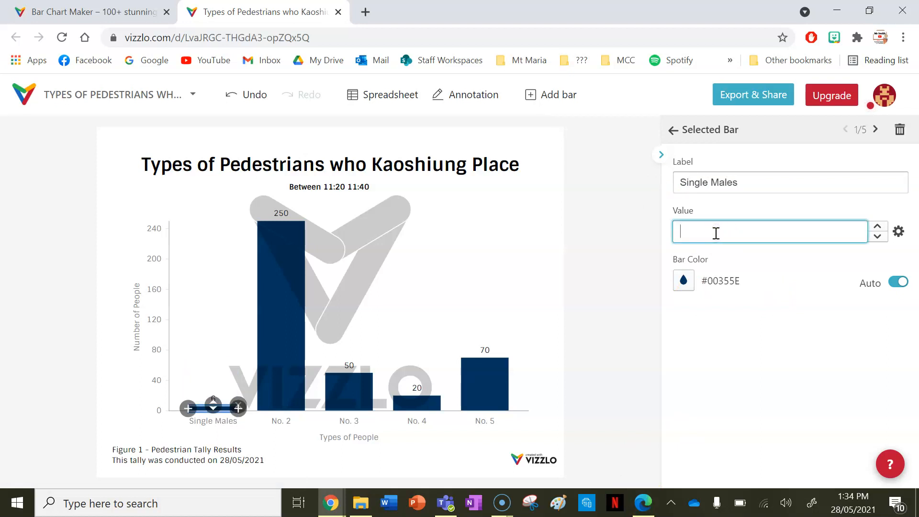
{"action": "type", "text": "31"}
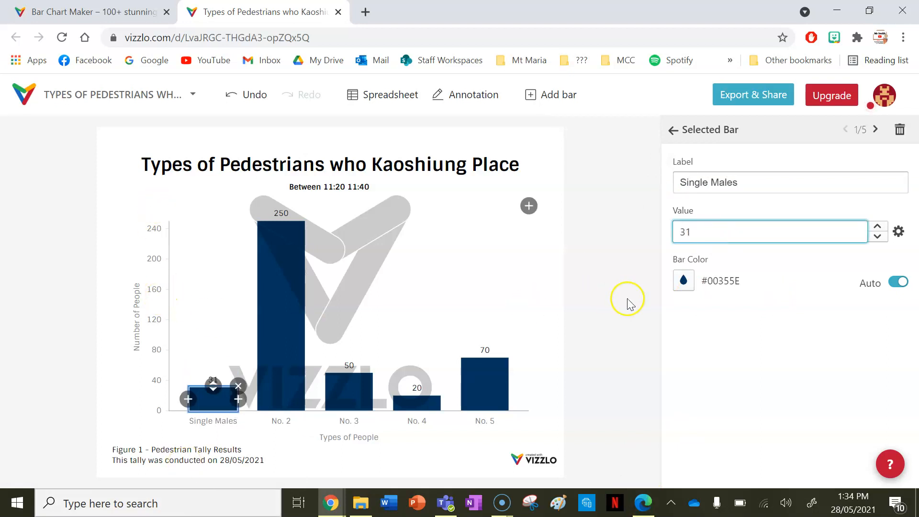
Step: Label the second bar "Single Females" and set its value to 26
{"action": "left_click", "coordinate": [292, 347]}
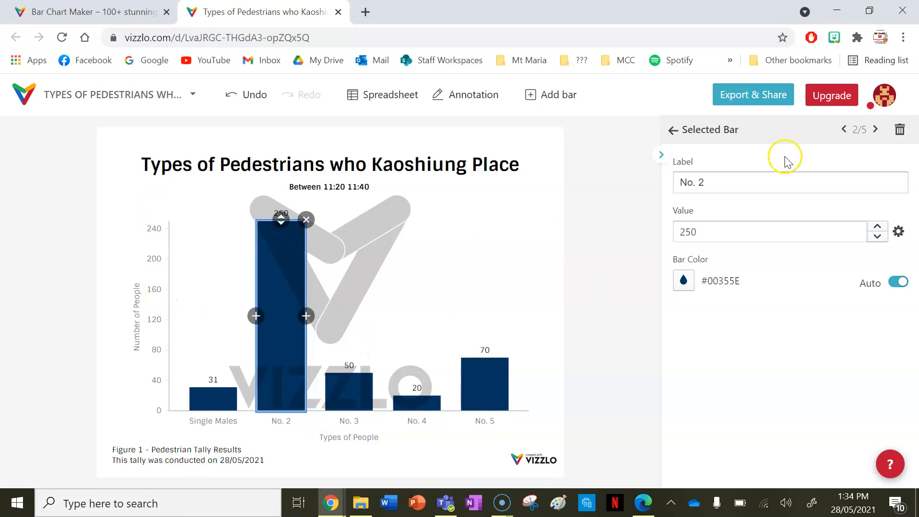
{"action": "left_click", "coordinate": [718, 188]}
{"action": "type", "text": "Single Females"}
{"action": "left_click", "coordinate": [680, 218]}
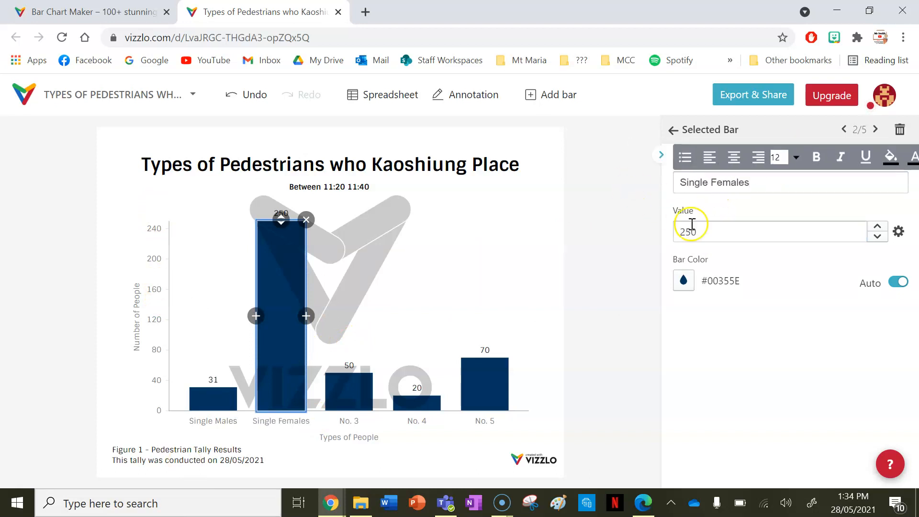
{"action": "left_click_drag", "start_coordinate": [720, 234], "coordinate": [655, 229]}
{"action": "type", "text": "26"}
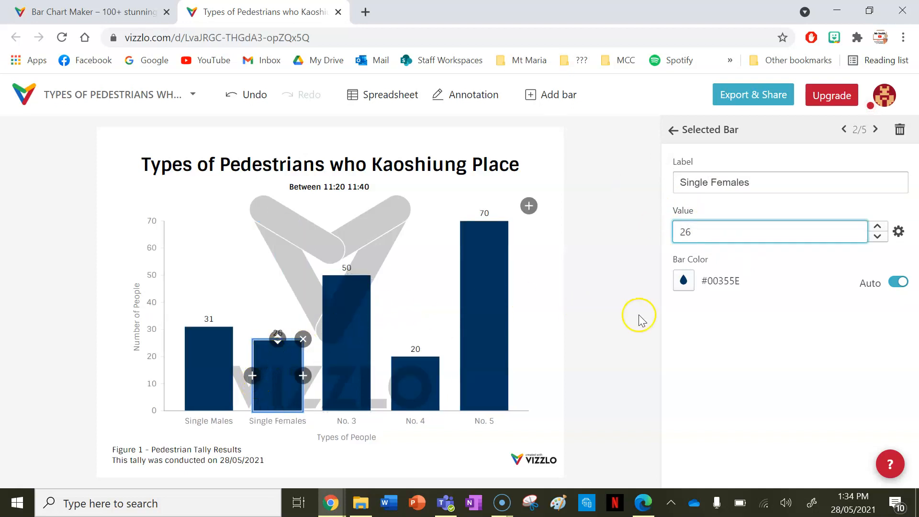
Step: Label the third bar "Young Couples" and set its value to 1
{"action": "left_click", "coordinate": [334, 353]}
{"action": "left_click_drag", "start_coordinate": [739, 181], "coordinate": [587, 173]}
{"action": "key", "text": "BackSpace"}
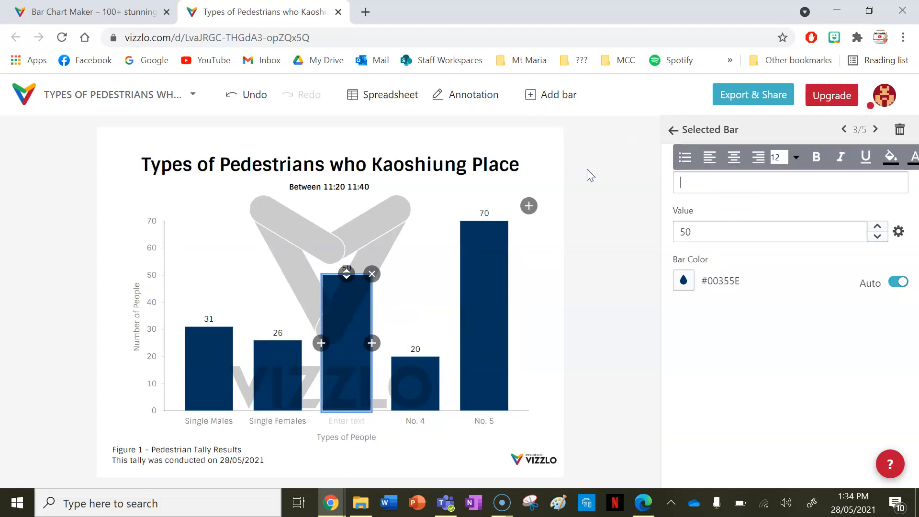
{"action": "type", "text": "Young Couples"}
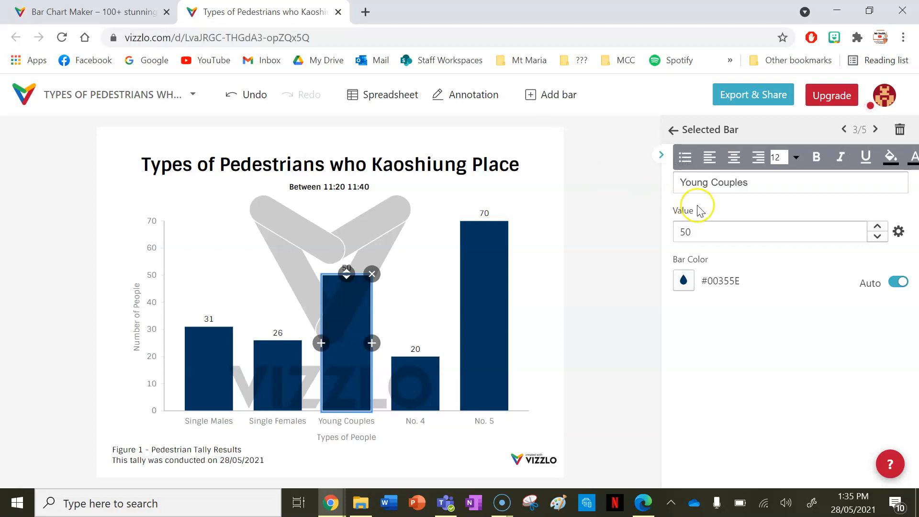
{"action": "left_click", "coordinate": [698, 247]}
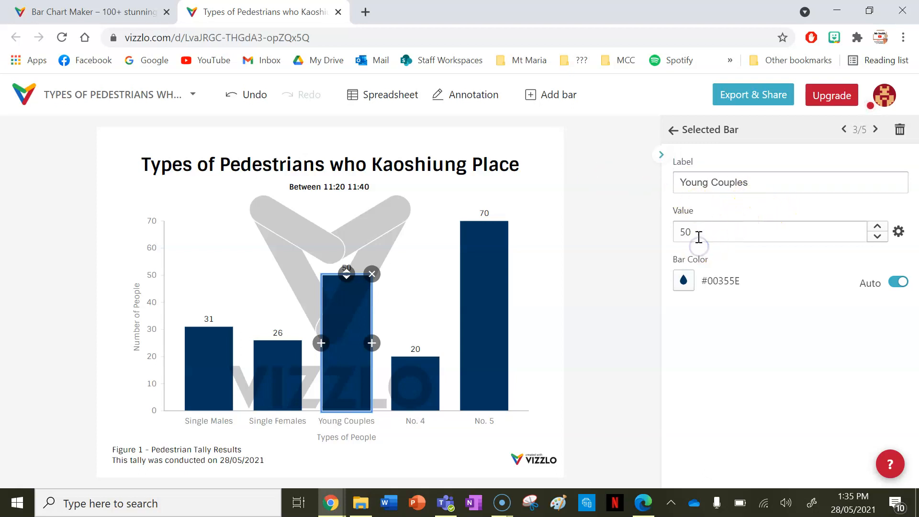
{"action": "left_click", "coordinate": [699, 236]}
{"action": "key", "text": "BackSpace"}
{"action": "type", "text": "1"}
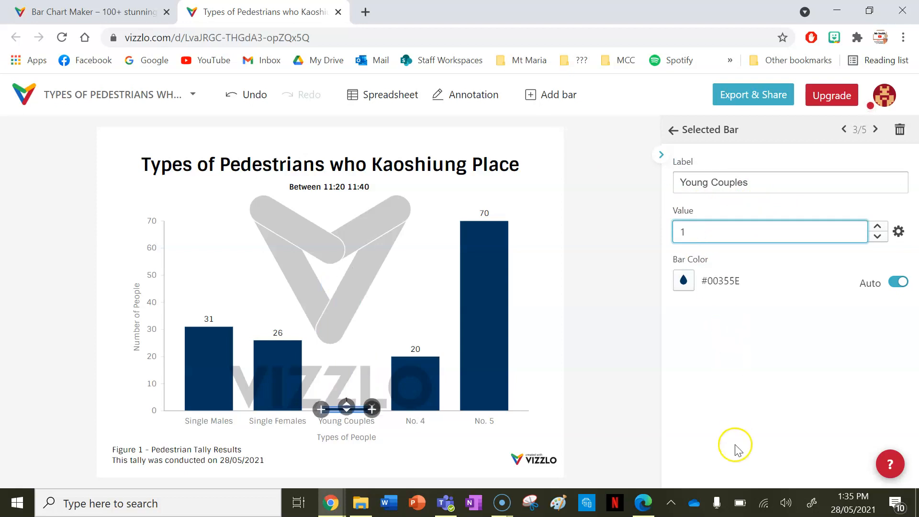
Step: Check the tally PDF, then label the chart's fourth bar "Children in Strollers" and set its value to 5
{"action": "left_click", "coordinate": [643, 505]}
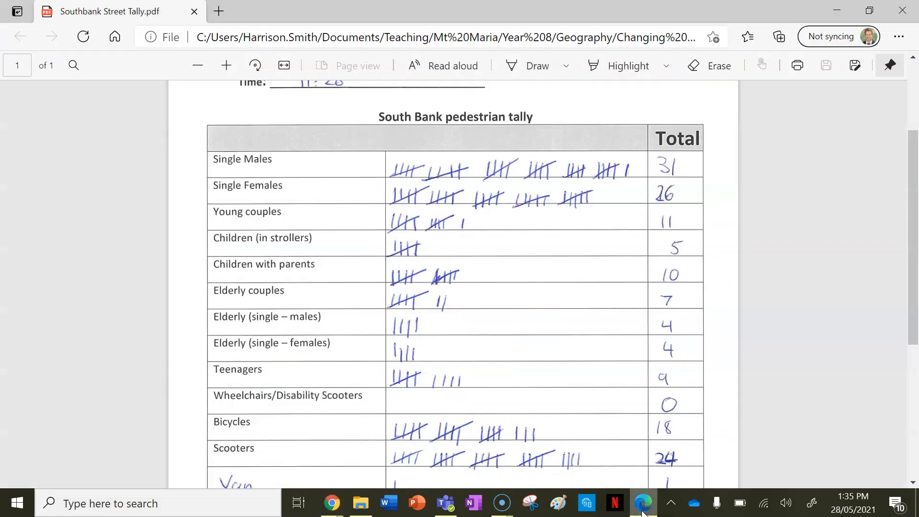
{"action": "left_click", "coordinate": [642, 511]}
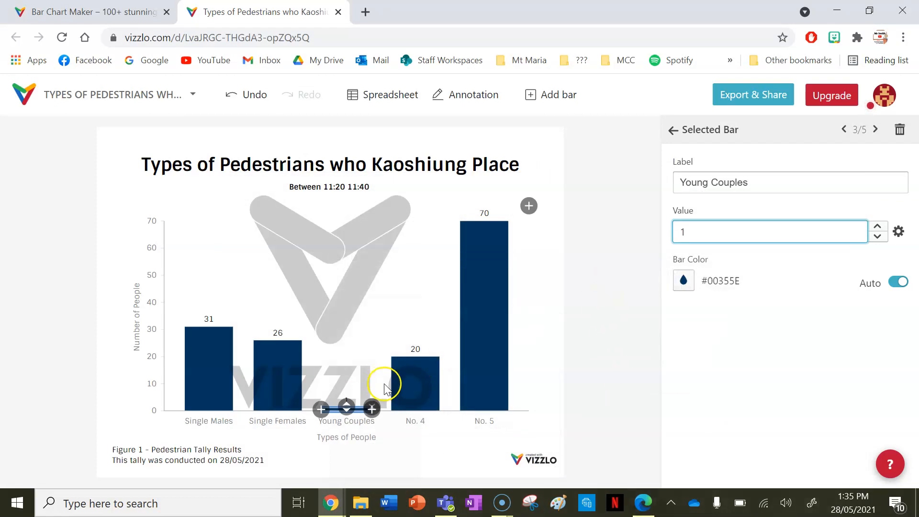
{"action": "left_click", "coordinate": [403, 379]}
{"action": "left_click_drag", "start_coordinate": [718, 183], "coordinate": [642, 191]}
{"action": "type", "text": "Children in Strollers"}
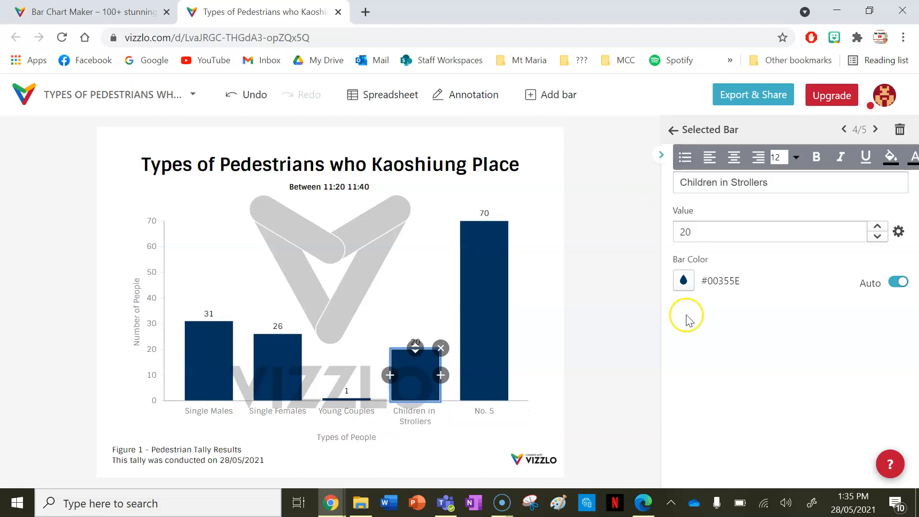
{"action": "left_click", "coordinate": [731, 235]}
{"action": "key", "text": "BackSpace"}
{"action": "type", "text": "5"}
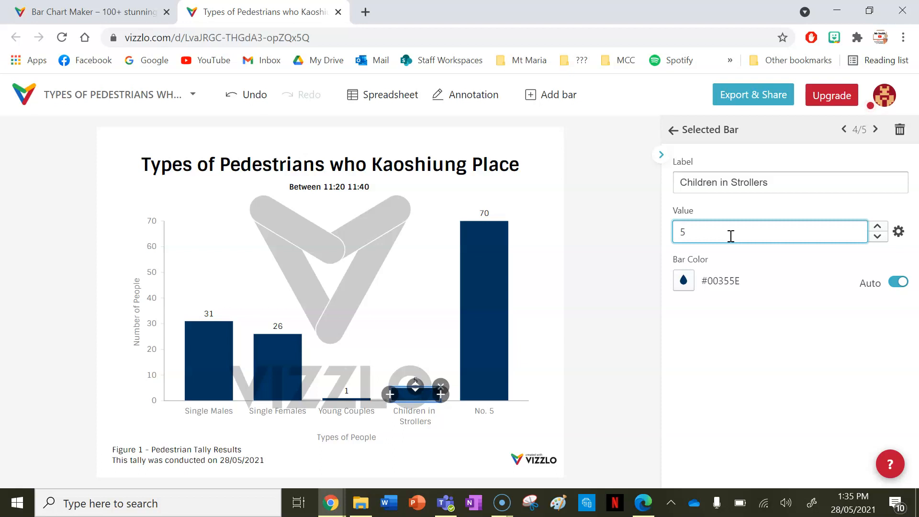
Step: Label the fifth bar "Children with Parents"
{"action": "left_click", "coordinate": [480, 349]}
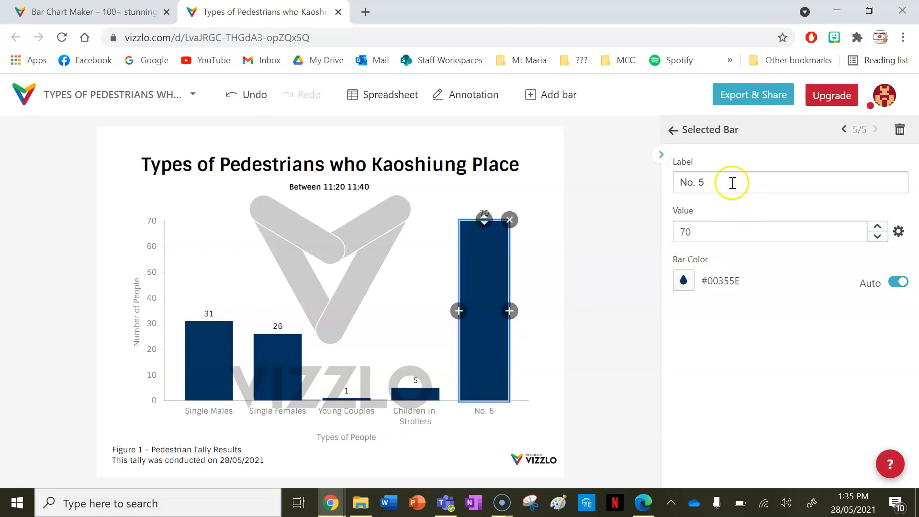
{"action": "left_click", "coordinate": [737, 191]}
{"action": "type", "text": "Children (with"}
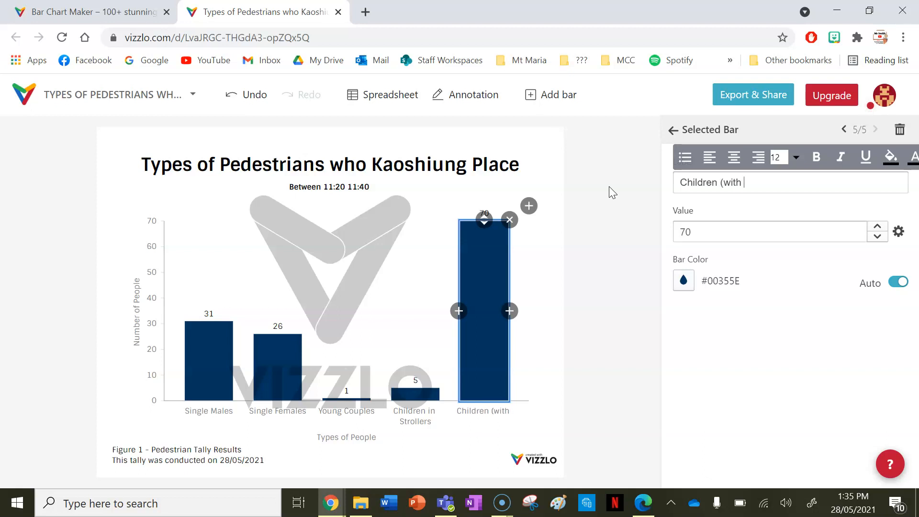
{"action": "key", "text": "BackSpace"}
{"action": "key", "text": "BackSpace"}
{"action": "key", "text": "BackSpace"}
{"action": "key", "text": "BackSpace"}
{"action": "key", "text": "BackSpace"}
{"action": "type", "text": "with Parents"}
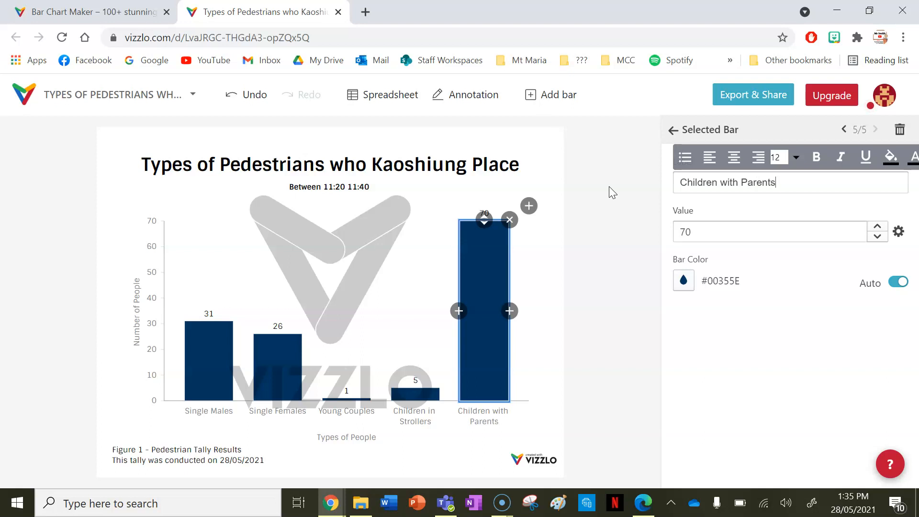
Step: Check the tally PDF for the Children with Parents total, set that bar's value to 10 and deselect it
{"action": "left_click", "coordinate": [643, 502]}
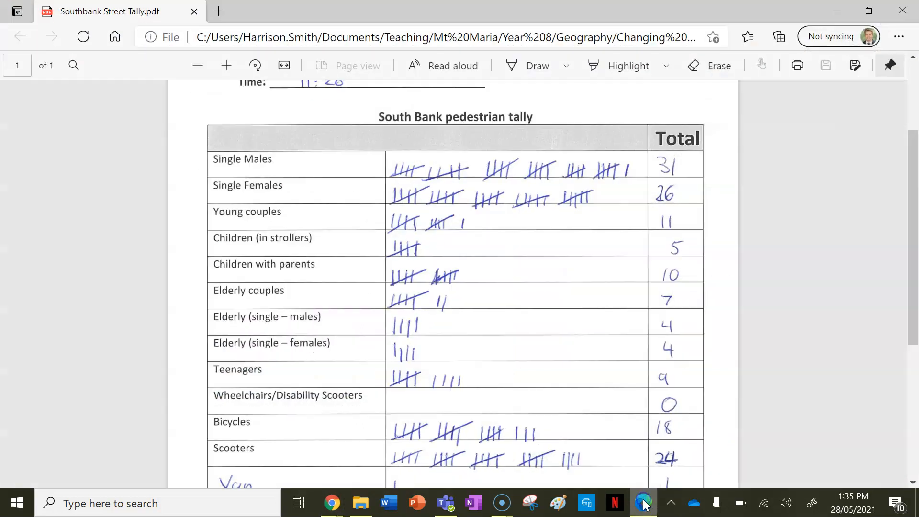
{"action": "left_click", "coordinate": [643, 503]}
{"action": "left_click", "coordinate": [708, 230]}
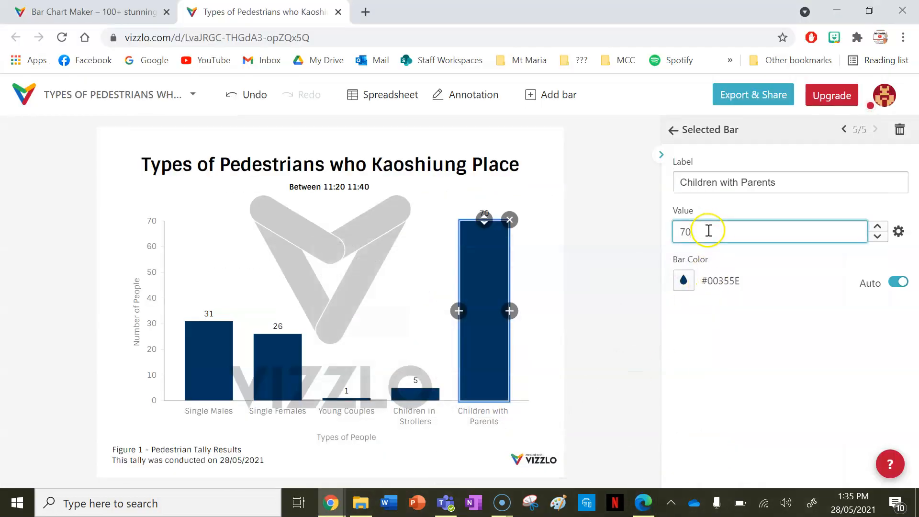
{"action": "key", "text": "BackSpace"}
{"action": "key", "text": "BackSpace"}
{"action": "type", "text": "10"}
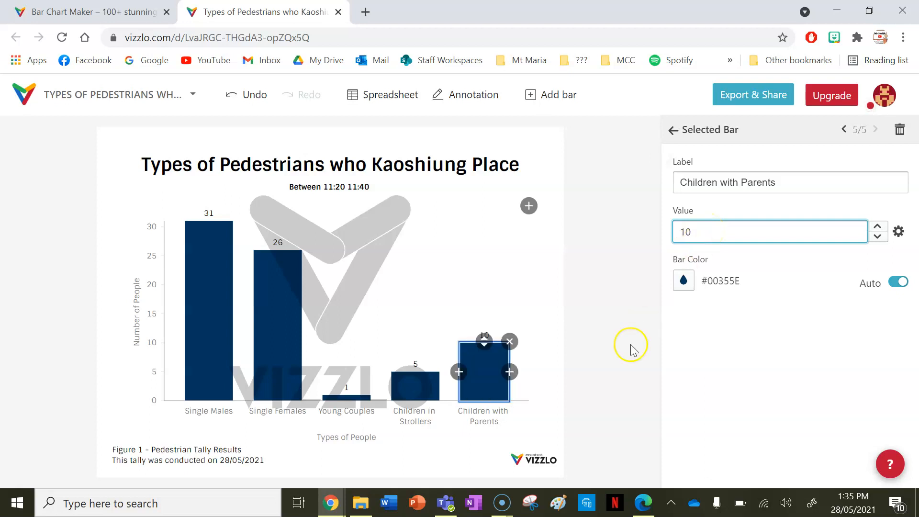
{"action": "left_click", "coordinate": [489, 277]}
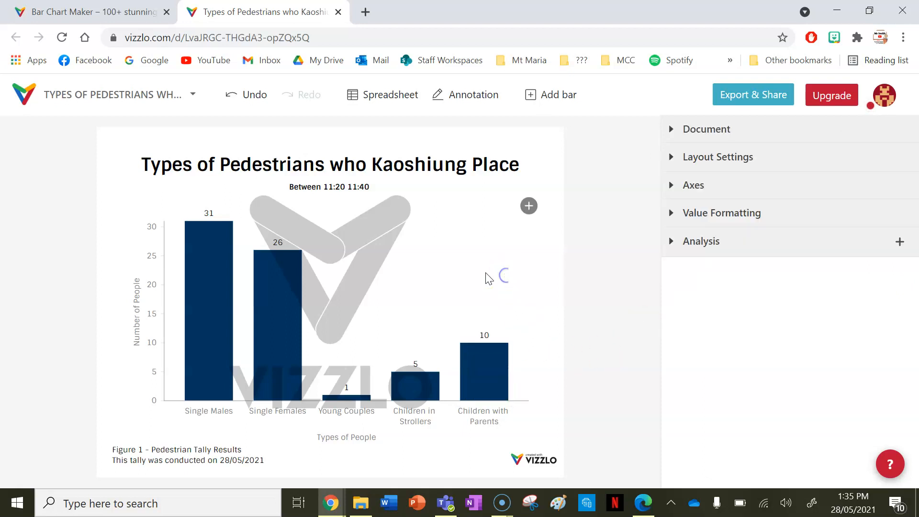
Step: Add a sixth bar at the end of the chart and label it "Elderly Couples", consulting the tally PDF
{"action": "right_click", "coordinate": [452, 278]}
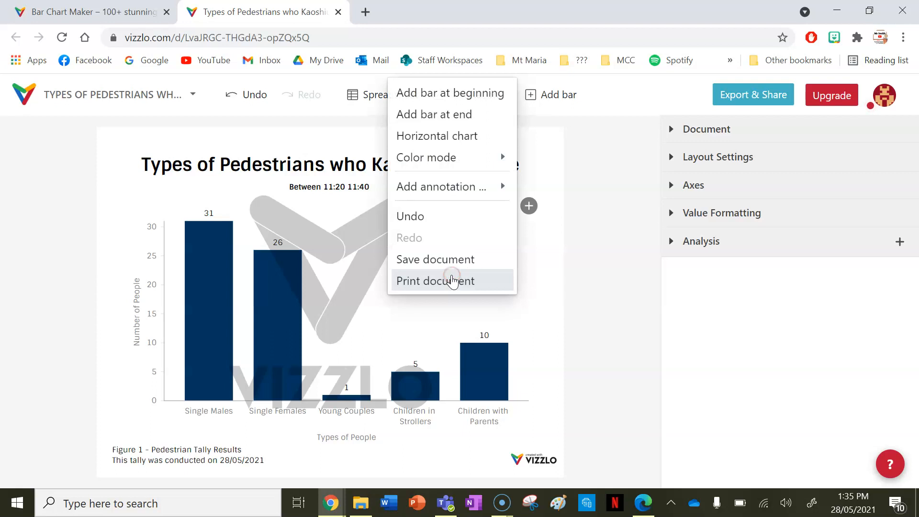
{"action": "left_click", "coordinate": [436, 118]}
{"action": "left_click", "coordinate": [715, 181]}
{"action": "left_click_drag", "start_coordinate": [715, 181], "coordinate": [647, 190]}
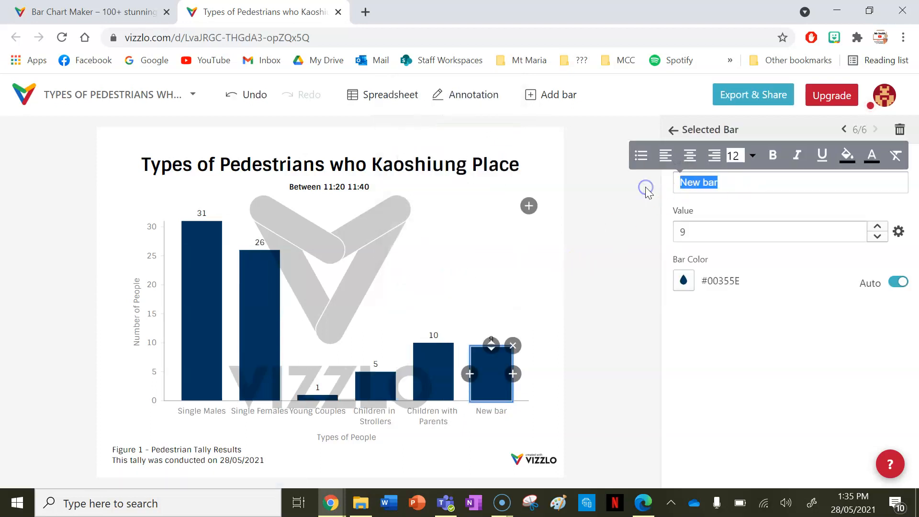
{"action": "left_click", "coordinate": [642, 505]}
{"action": "left_click", "coordinate": [642, 505]}
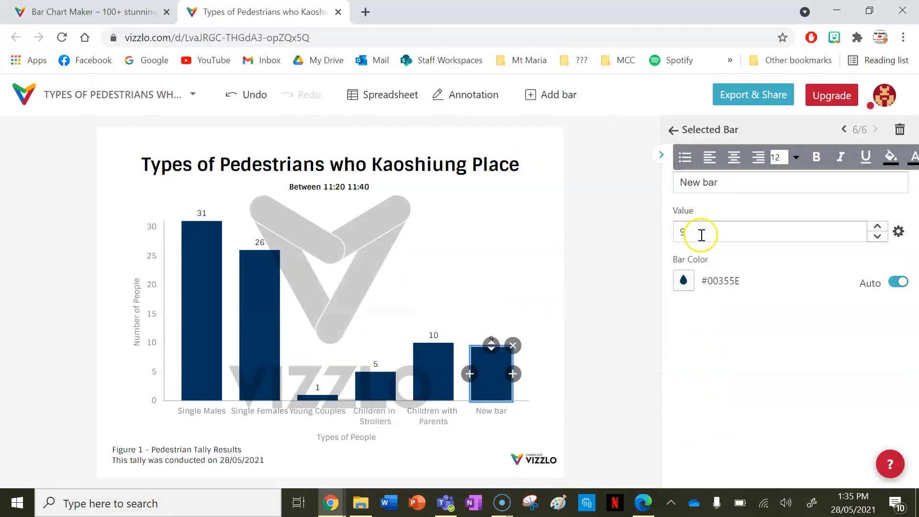
{"action": "left_click", "coordinate": [726, 192]}
{"action": "left_click_drag", "start_coordinate": [720, 185], "coordinate": [618, 171]}
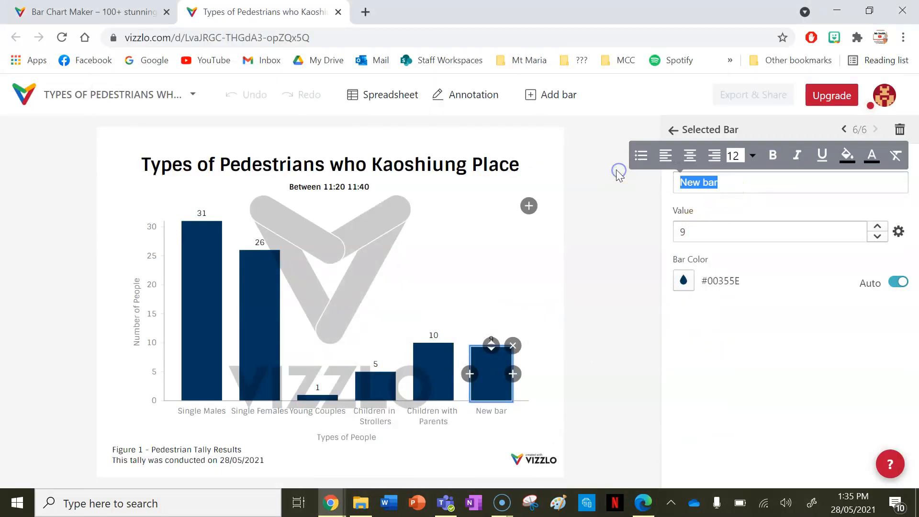
{"action": "type", "text": "Elderly C"}
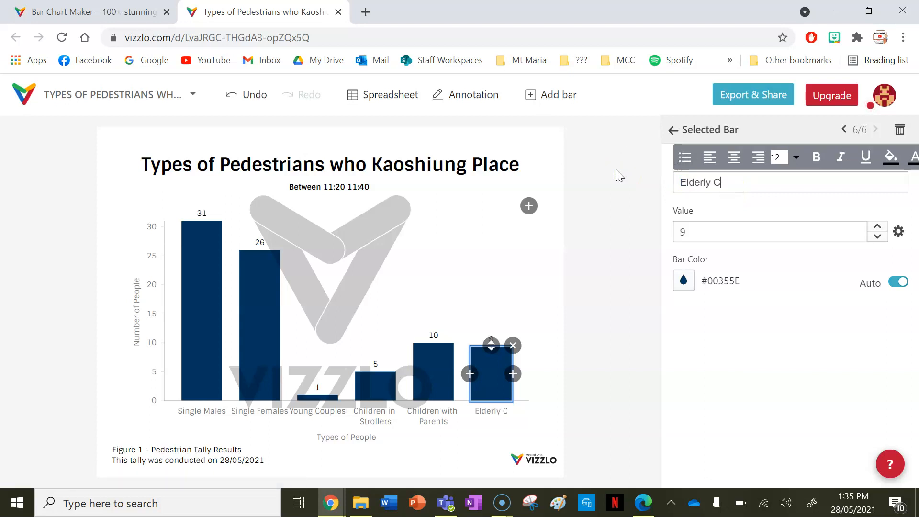
{"action": "type", "text": "ouples"}
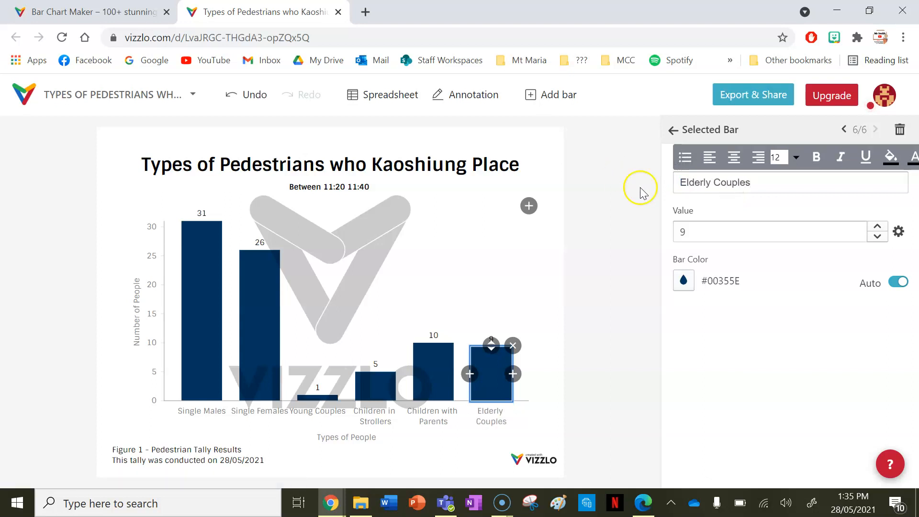
Step: Set the Elderly Couples bar's value to 7
{"action": "left_click", "coordinate": [706, 233]}
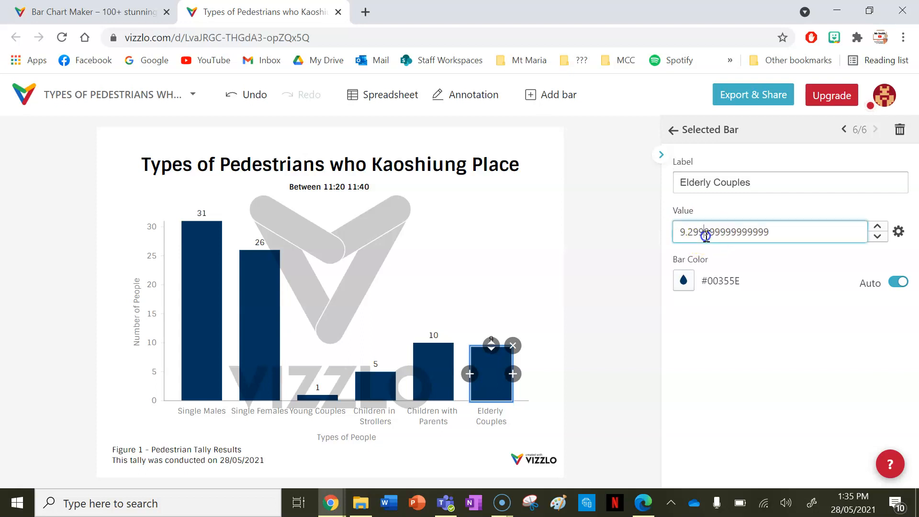
{"action": "key", "text": "ctrl+a"}
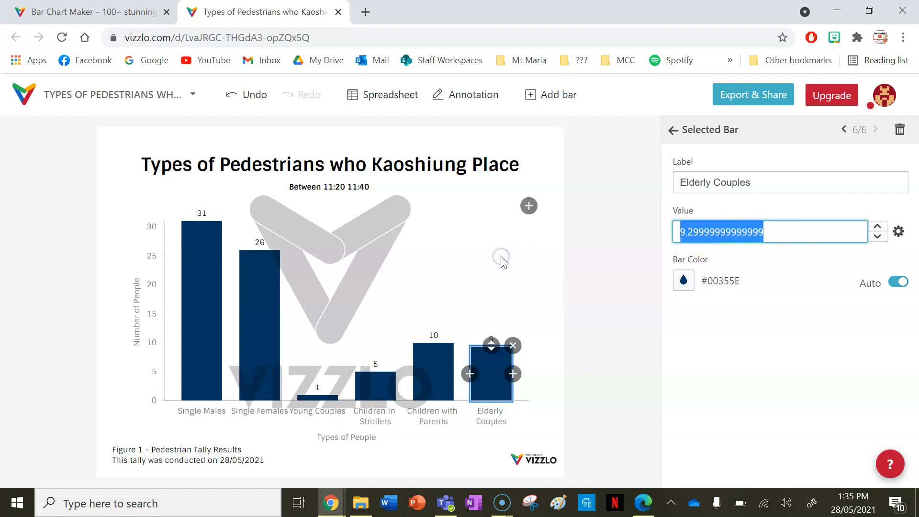
{"action": "type", "text": "7"}
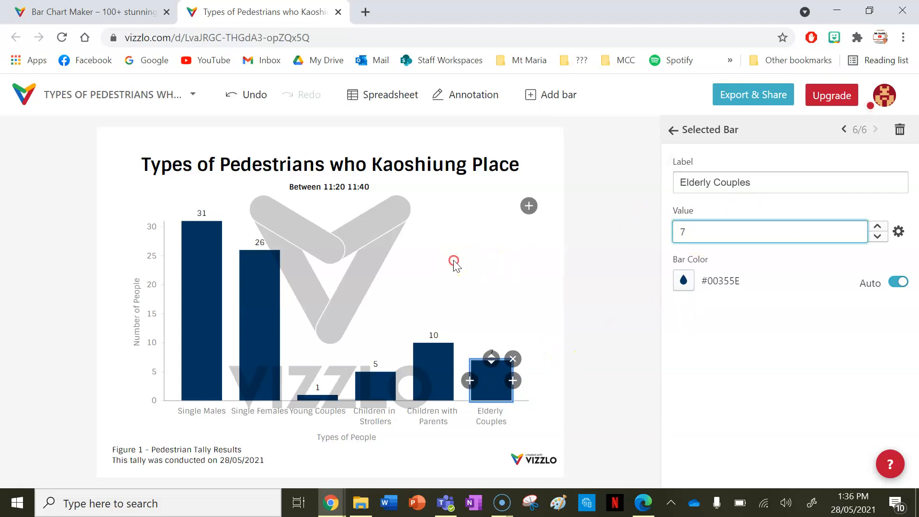
Step: Add a seventh bar at the end of the chart and label it "Elderly (single - male)"
{"action": "right_click", "coordinate": [453, 264]}
{"action": "left_click", "coordinate": [455, 115]}
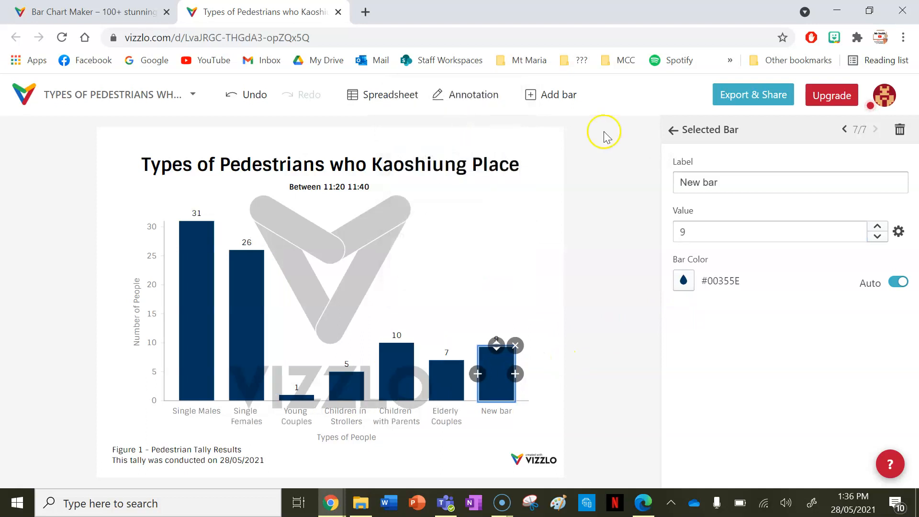
{"action": "left_click", "coordinate": [714, 181]}
{"action": "key", "text": "BackSpace"}
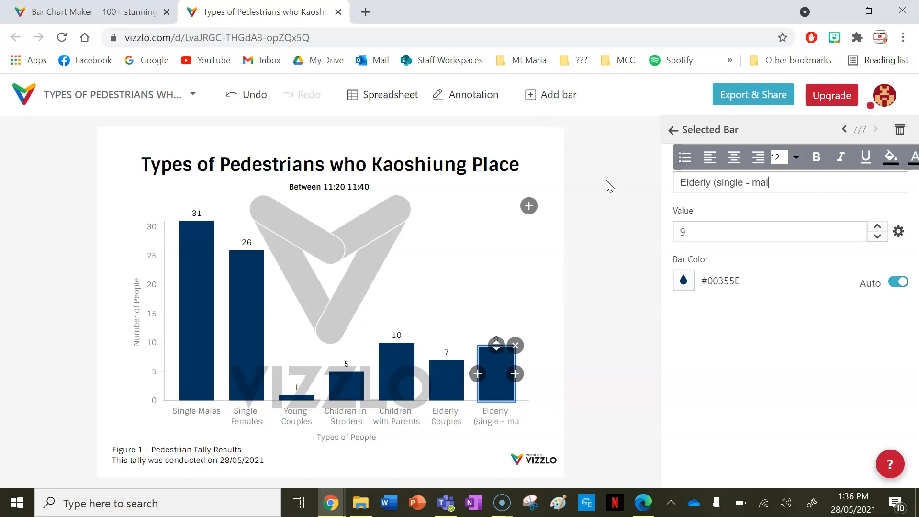
{"action": "type", "text": "e"}
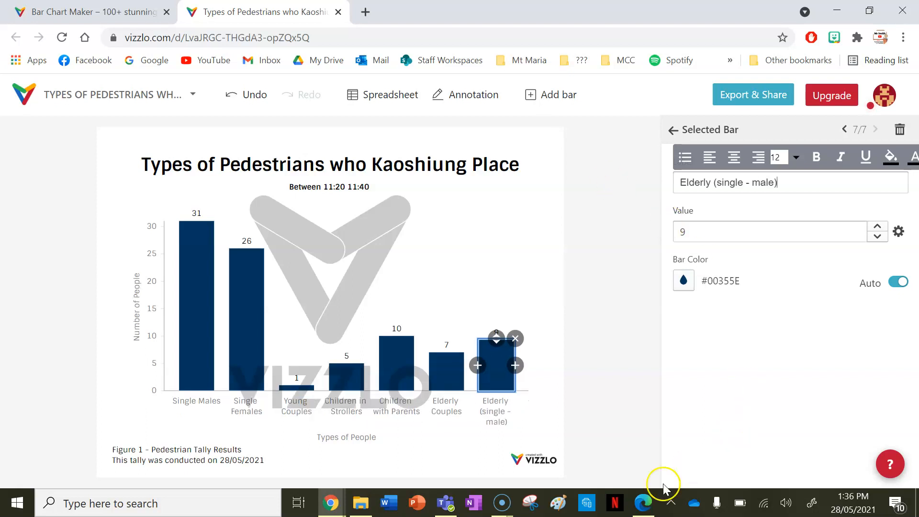
Step: Check the tally PDF for the single elderly males total and set that bar's value to 4
{"action": "left_click", "coordinate": [644, 502]}
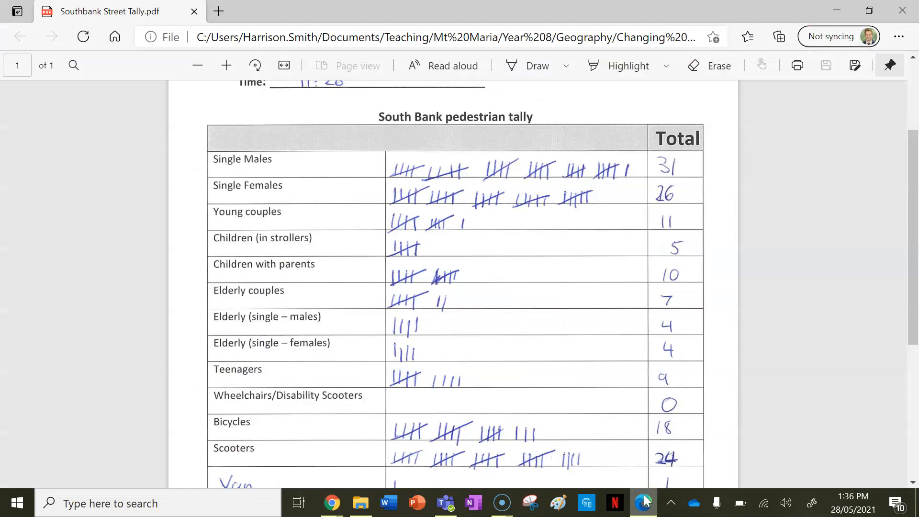
{"action": "left_click", "coordinate": [646, 501]}
{"action": "left_click_drag", "start_coordinate": [720, 236], "coordinate": [623, 236]}
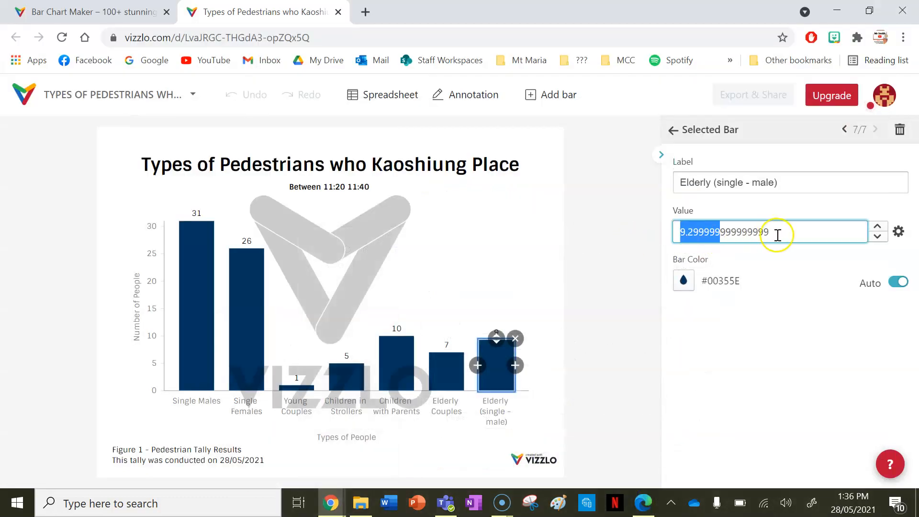
{"action": "left_click_drag", "start_coordinate": [778, 235], "coordinate": [621, 237]}
{"action": "type", "text": "4"}
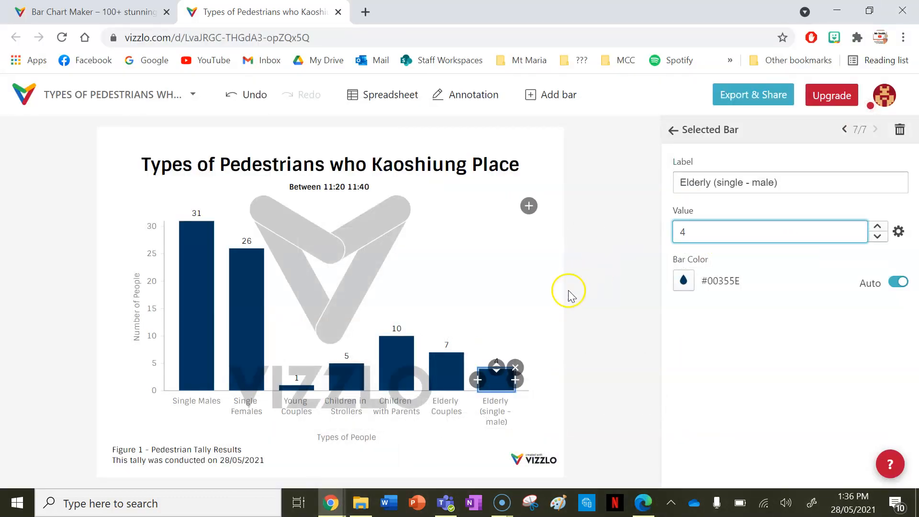
Step: Add an eighth bar at the end of the chart
{"action": "right_click", "coordinate": [452, 282]}
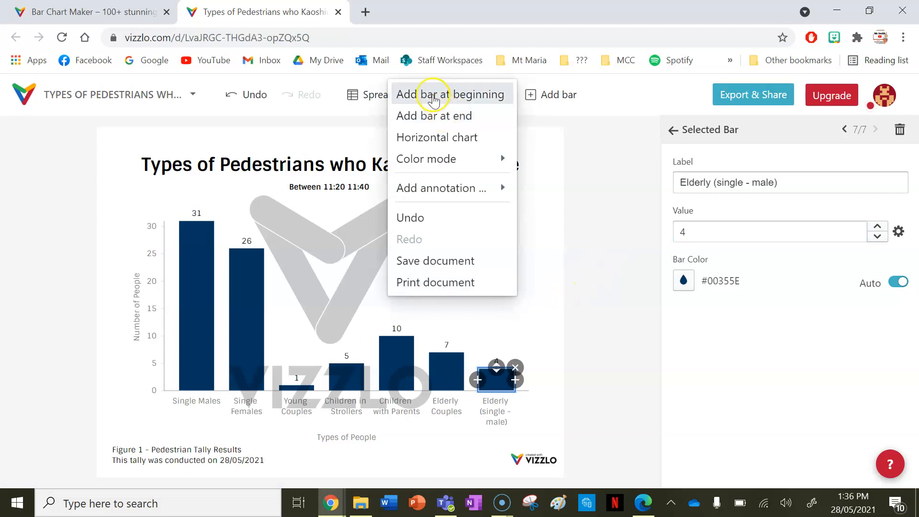
{"action": "left_click", "coordinate": [426, 116]}
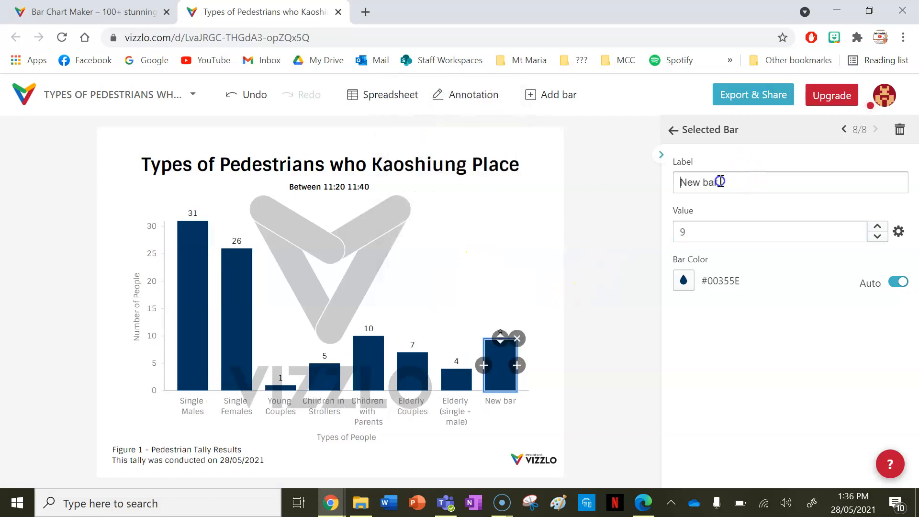
{"action": "left_click_drag", "start_coordinate": [721, 181], "coordinate": [618, 186]}
{"action": "type", "text": "IreldE"}
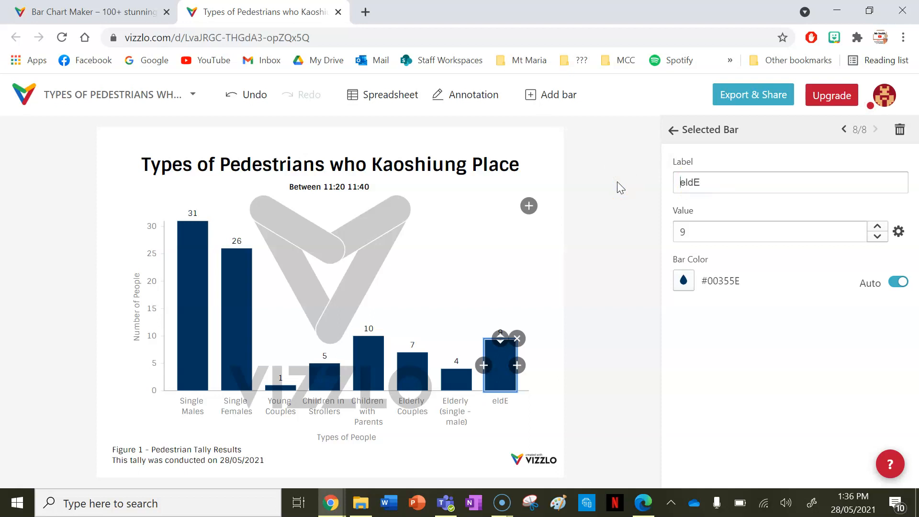
{"action": "type", "text": "y (single"}
{"action": "left_click_drag", "start_coordinate": [790, 185], "coordinate": [573, 183]}
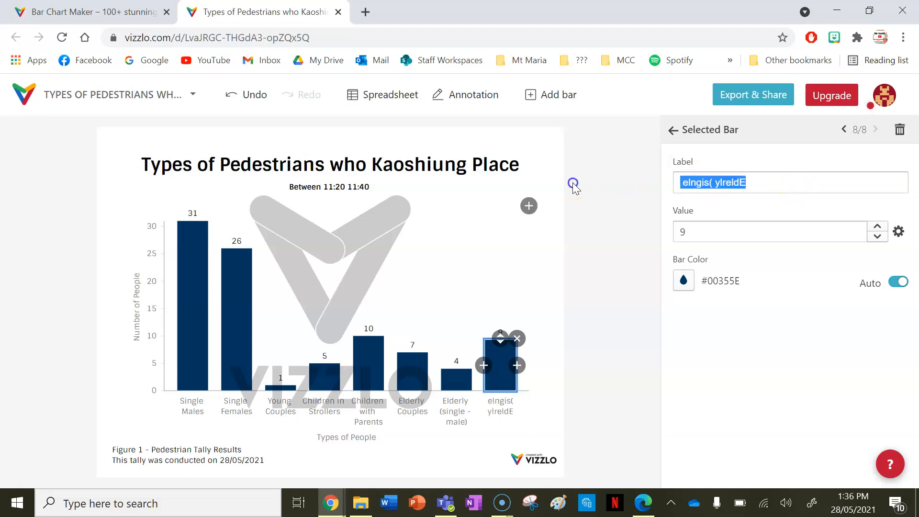
{"action": "type", "text": "Eld"}
{"action": "left_click", "coordinate": [713, 180]}
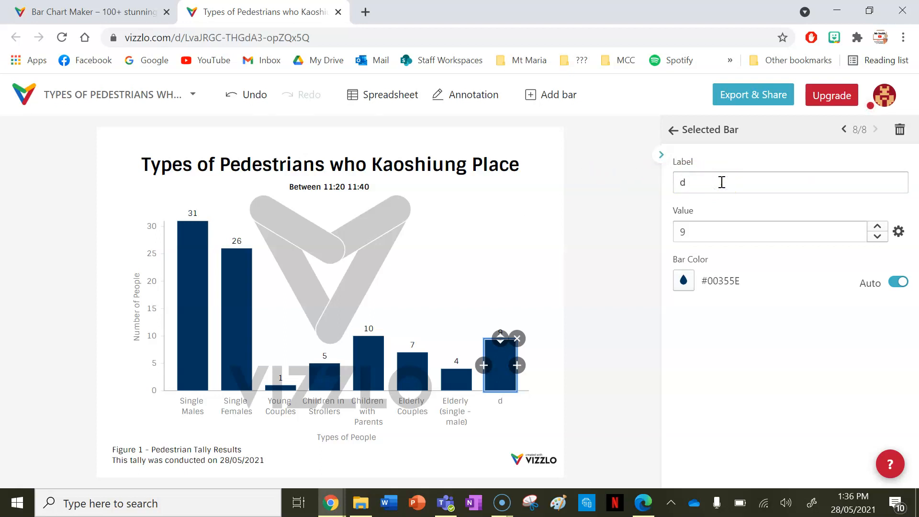
{"action": "key", "text": "BackSpace"}
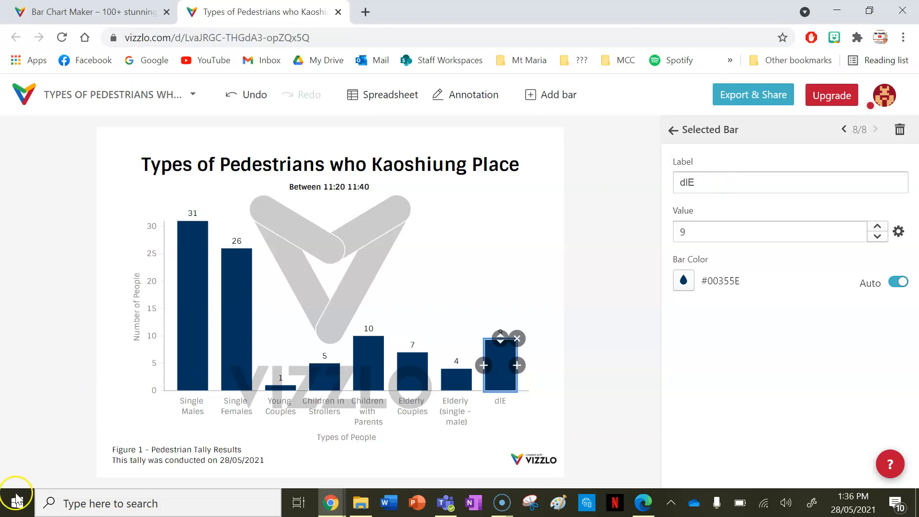
Step: Label the eighth bar "Elderly (single - female)"
{"action": "left_click", "coordinate": [704, 181]}
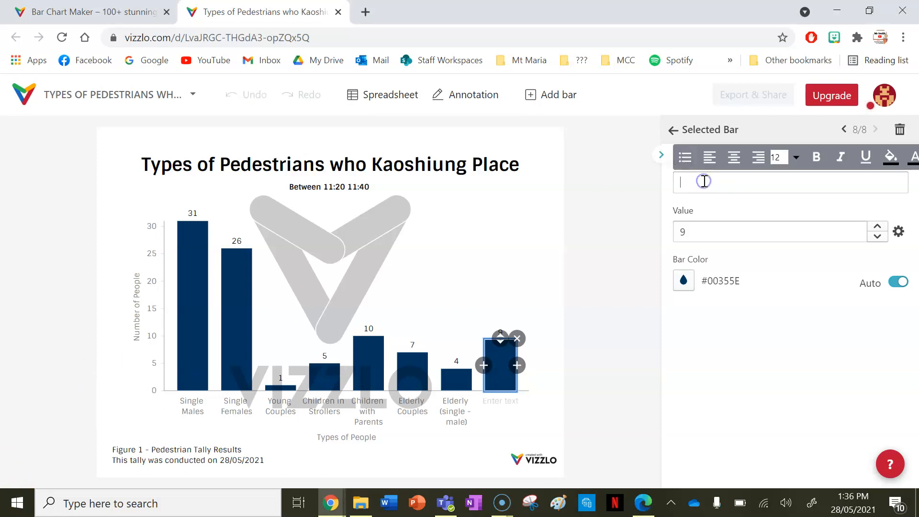
{"action": "type", "text": "Elder"}
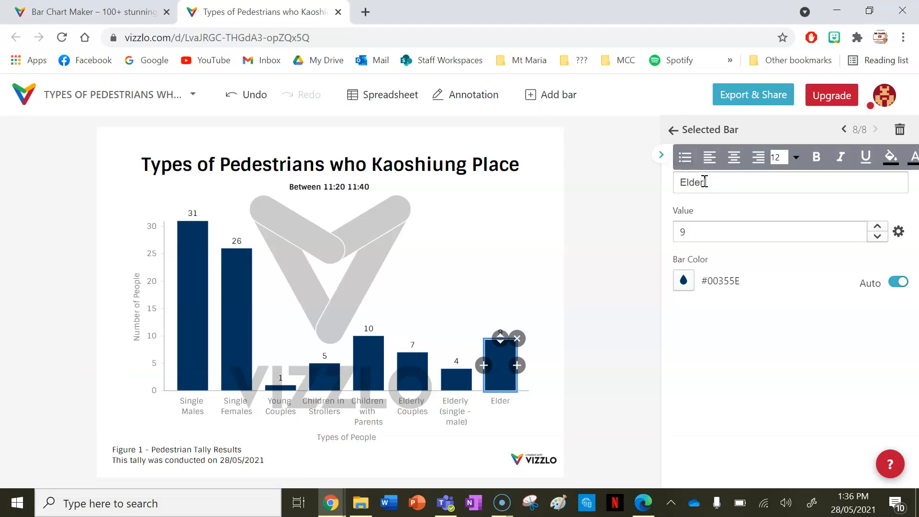
{"action": "type", "text": "ly (single "}
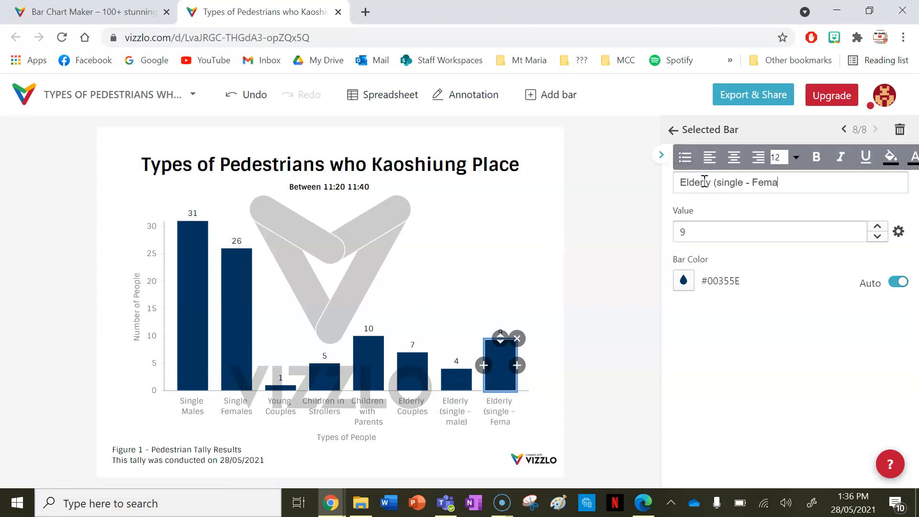
{"action": "type", "text": "- female"}
Step: Set the Elderly (single - female) bar's value to 4
{"action": "left_click", "coordinate": [690, 231]}
{"action": "key", "text": "BackSpace"}
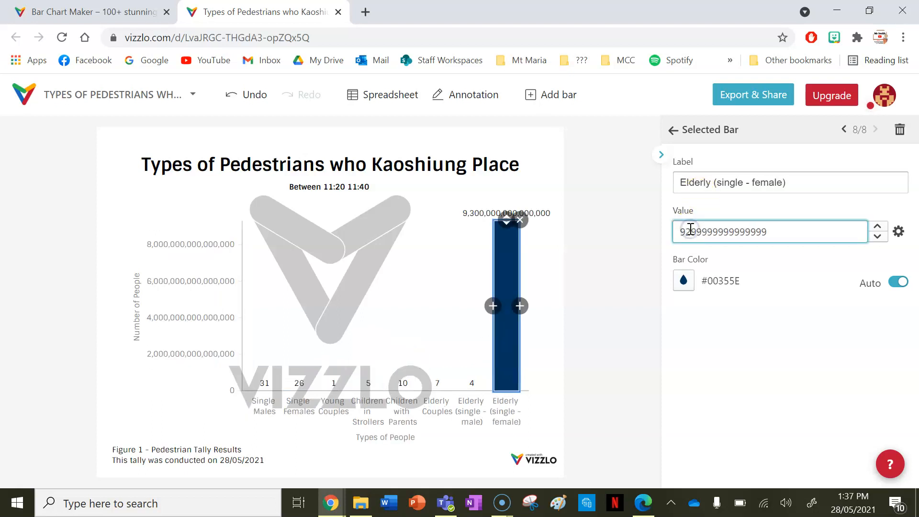
{"action": "left_click_drag", "start_coordinate": [773, 234], "coordinate": [625, 236]}
{"action": "type", "text": "4"}
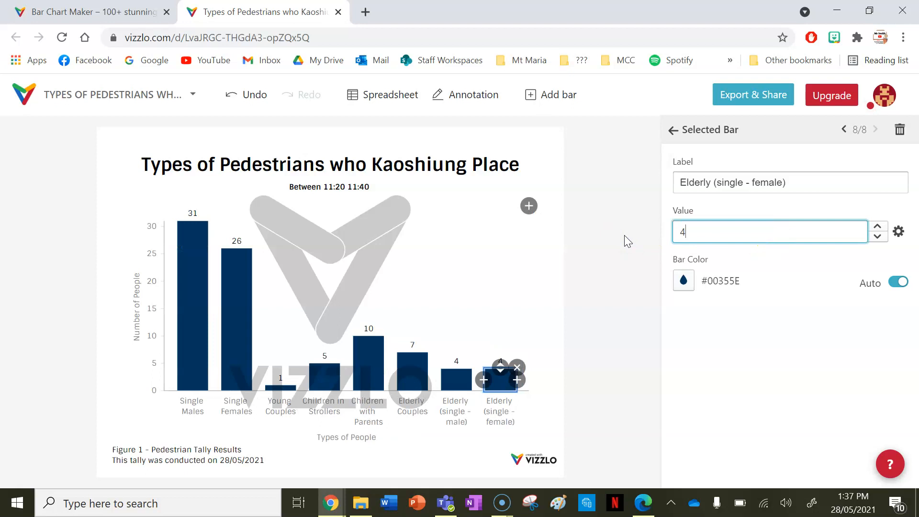
Step: Add a ninth bar at the end of the chart, label it "Teenagers" and check its total in the tally PDF
{"action": "right_click", "coordinate": [472, 250]}
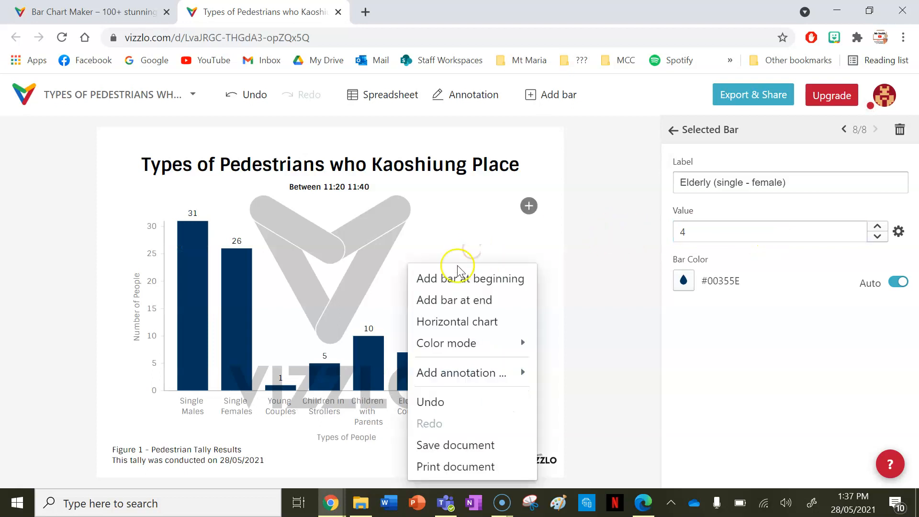
{"action": "left_click", "coordinate": [439, 299]}
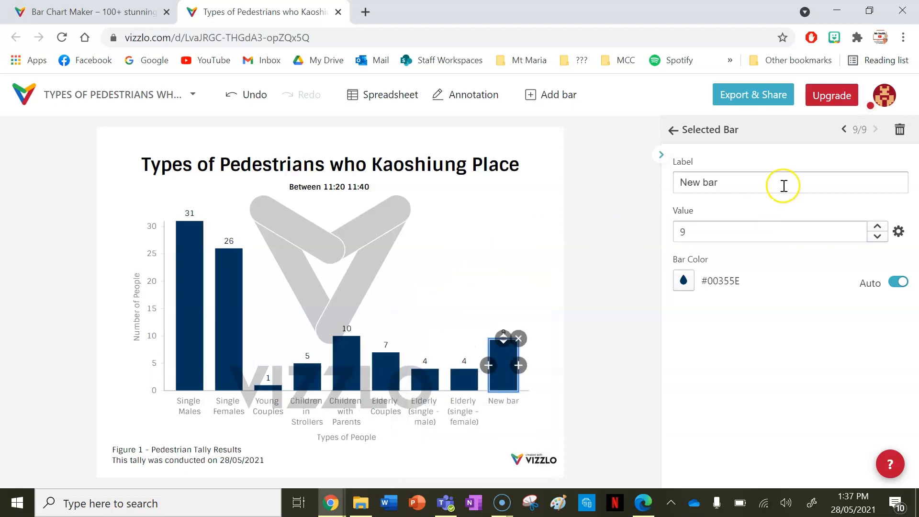
{"action": "left_click", "coordinate": [642, 502]}
{"action": "left_click", "coordinate": [643, 505]}
{"action": "left_click", "coordinate": [643, 505]}
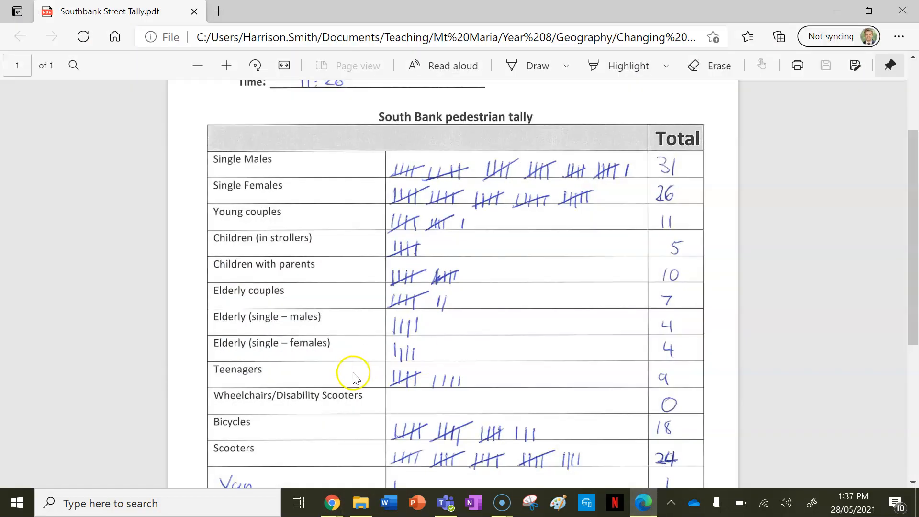
{"action": "left_click", "coordinate": [643, 502]}
{"action": "left_click", "coordinate": [718, 197]}
{"action": "type", "text": "Teenagers"}
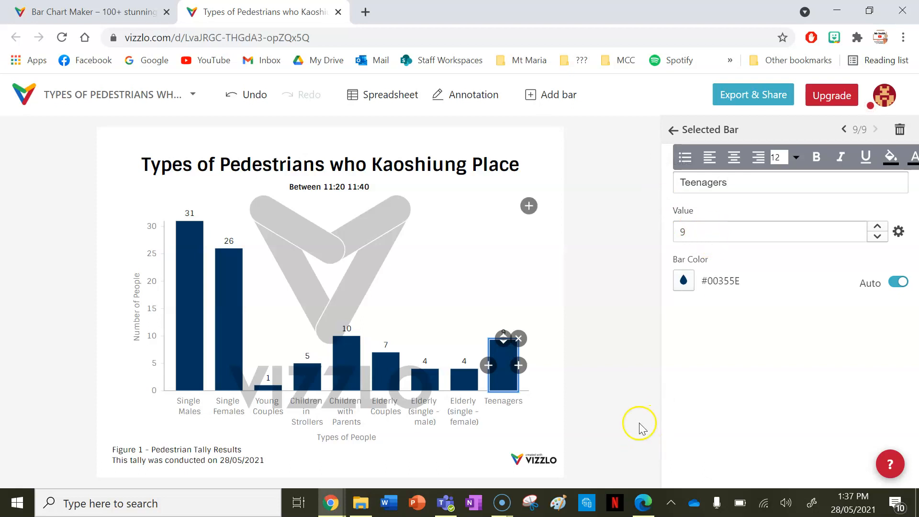
{"action": "left_click", "coordinate": [643, 503]}
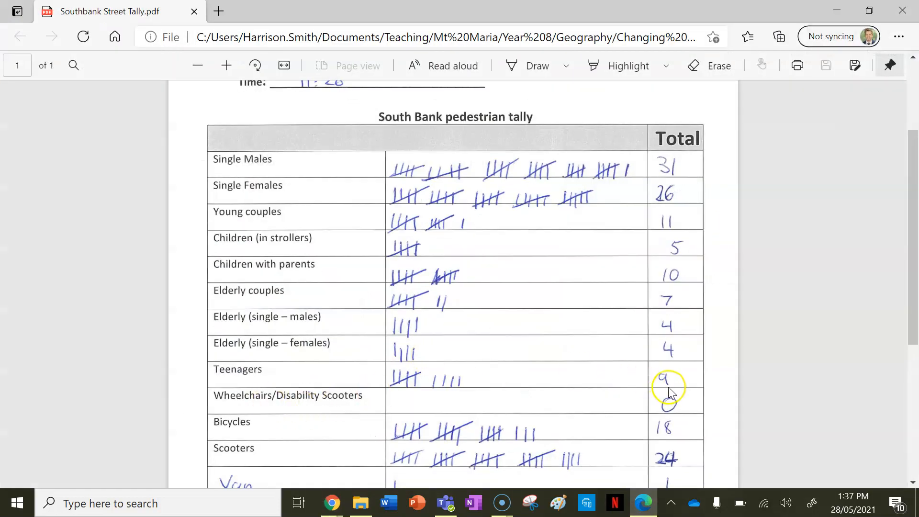
{"action": "left_click", "coordinate": [639, 505]}
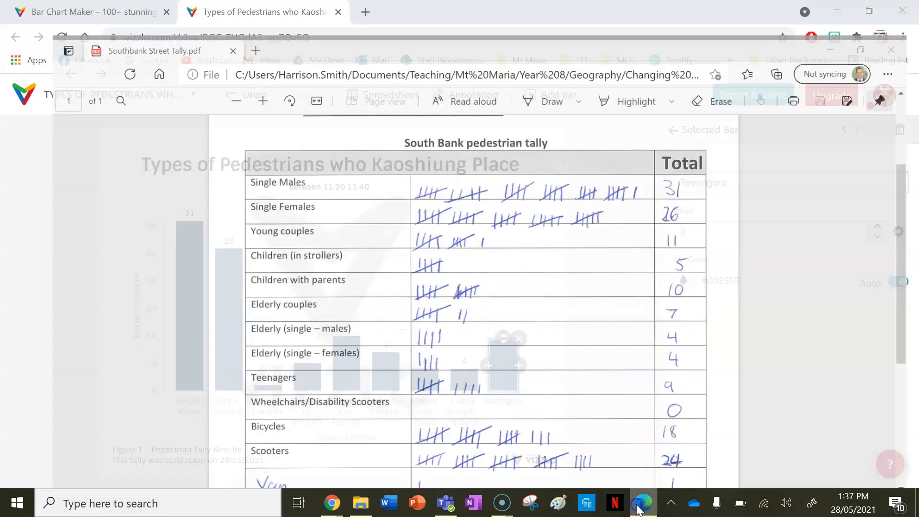
Step: Add a tenth bar at the end of the chart and label it "Wheelchair users"
{"action": "right_click", "coordinate": [468, 283]}
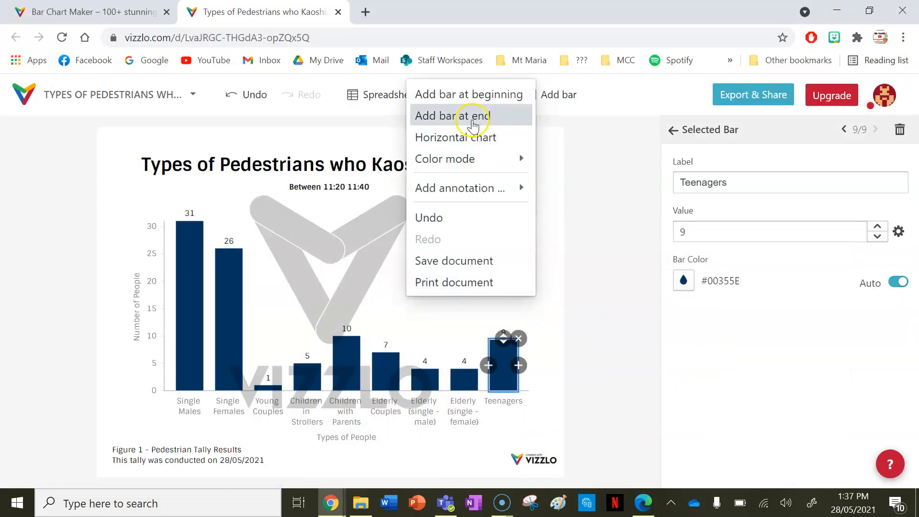
{"action": "left_click", "coordinate": [473, 125]}
{"action": "left_click", "coordinate": [734, 178]}
{"action": "left_click_drag", "start_coordinate": [734, 178], "coordinate": [647, 181]}
{"action": "type", "text": "Wheelchair users"}
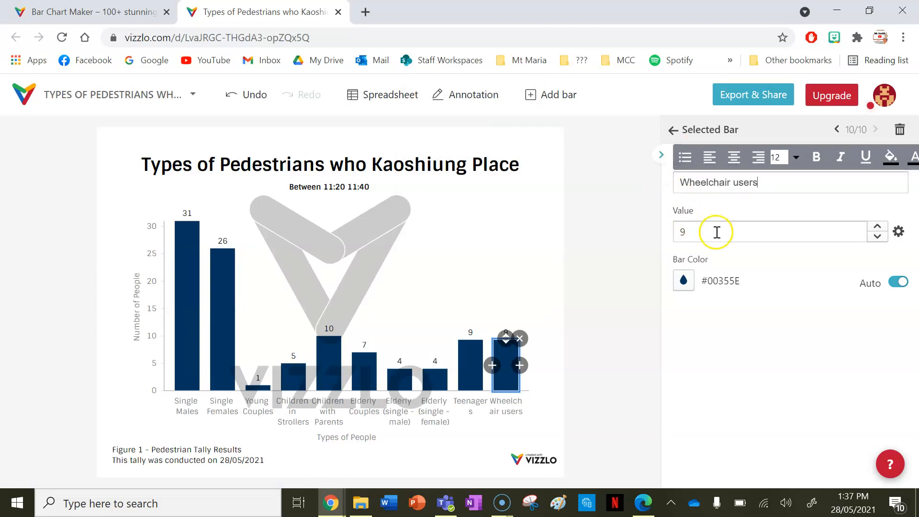
Step: Set the Wheelchair users bar's value to 0 and check the remaining categories in the tally PDF
{"action": "left_click_drag", "start_coordinate": [717, 233], "coordinate": [665, 224]}
{"action": "left_click_drag", "start_coordinate": [803, 234], "coordinate": [701, 225]}
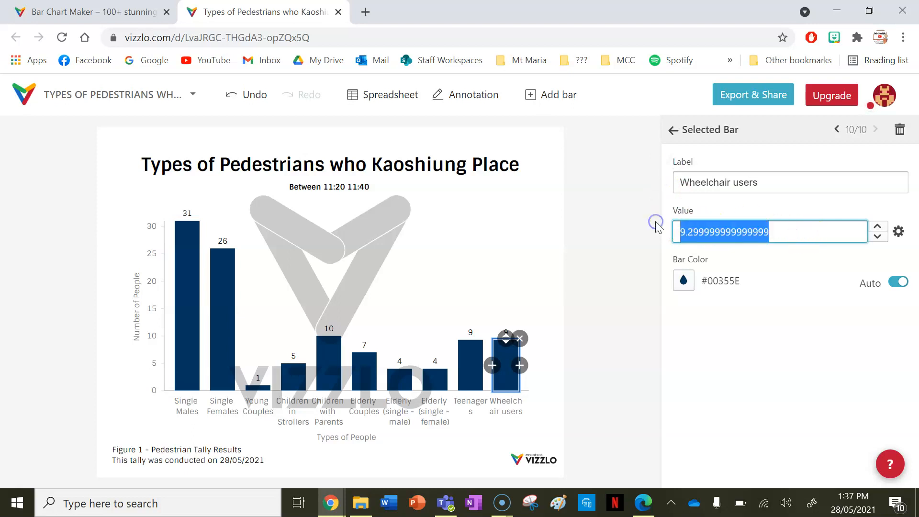
{"action": "type", "text": "0"}
{"action": "left_click", "coordinate": [633, 508]}
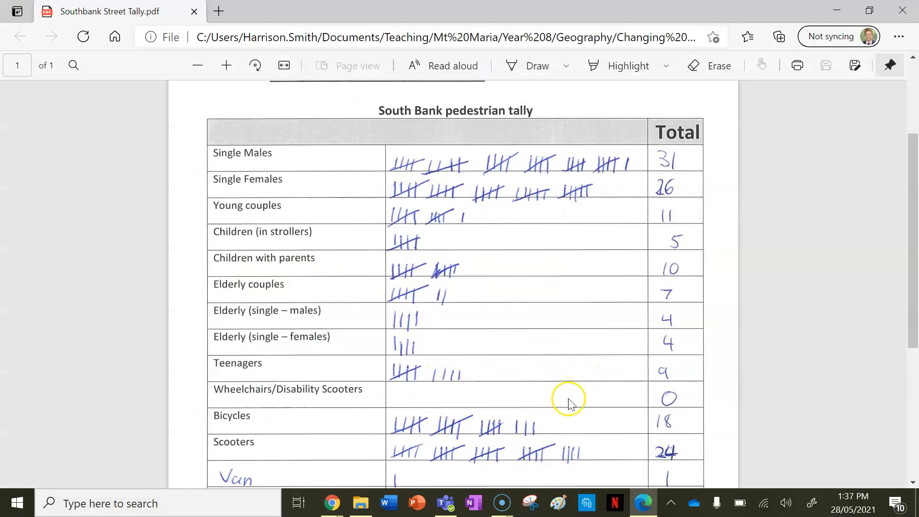
{"action": "scroll", "coordinate": [428, 388], "scroll_direction": "down", "scroll_amount": 3}
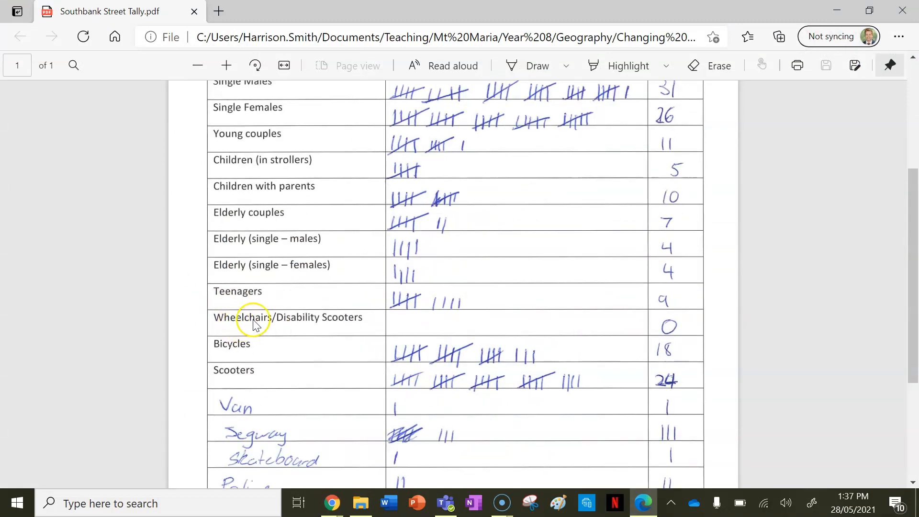
{"action": "scroll", "coordinate": [622, 294], "scroll_direction": "up", "scroll_amount": 1}
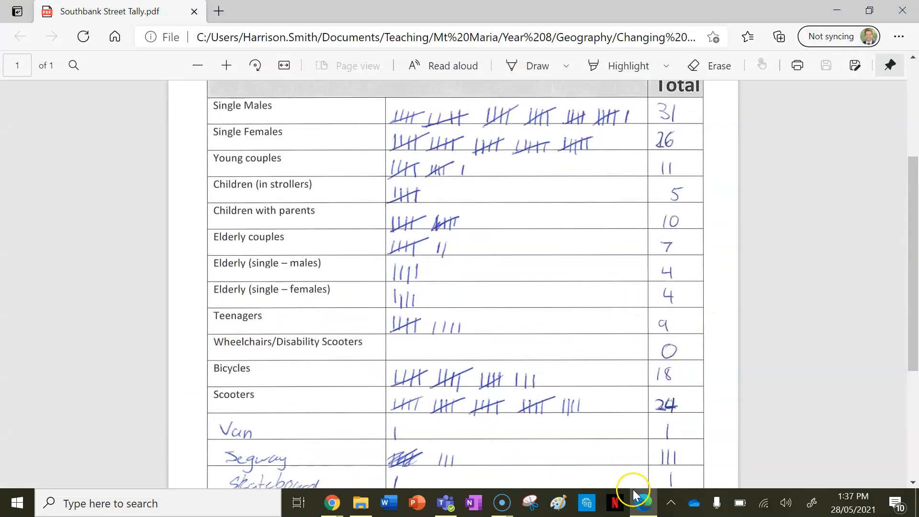
{"action": "left_click", "coordinate": [644, 499]}
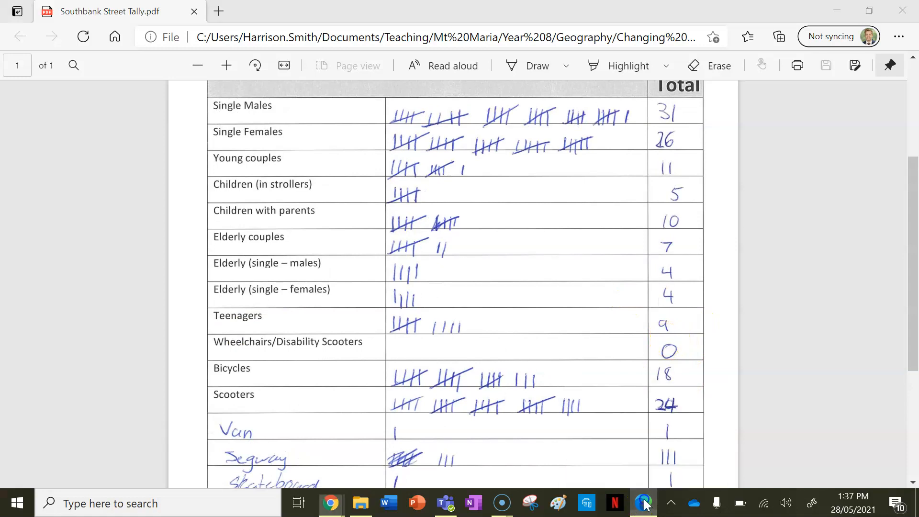
{"action": "right_click", "coordinate": [419, 232]}
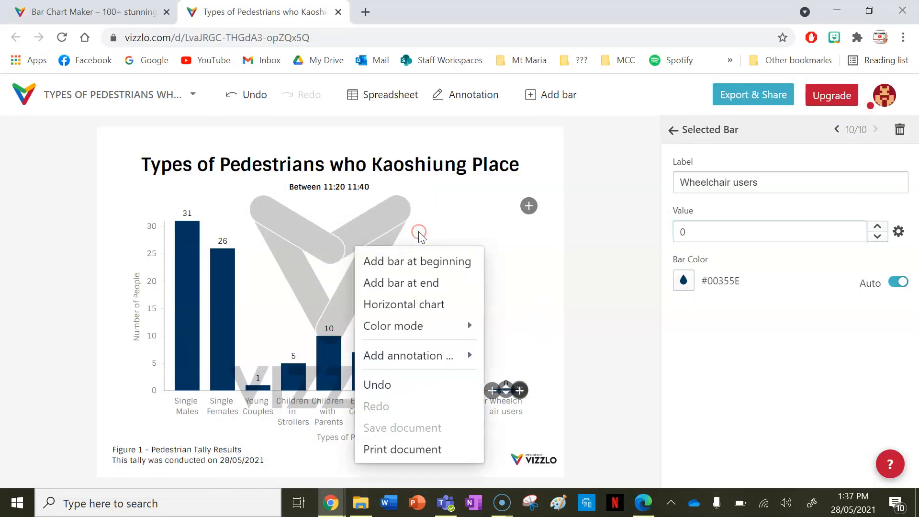
{"action": "left_click", "coordinate": [418, 261]}
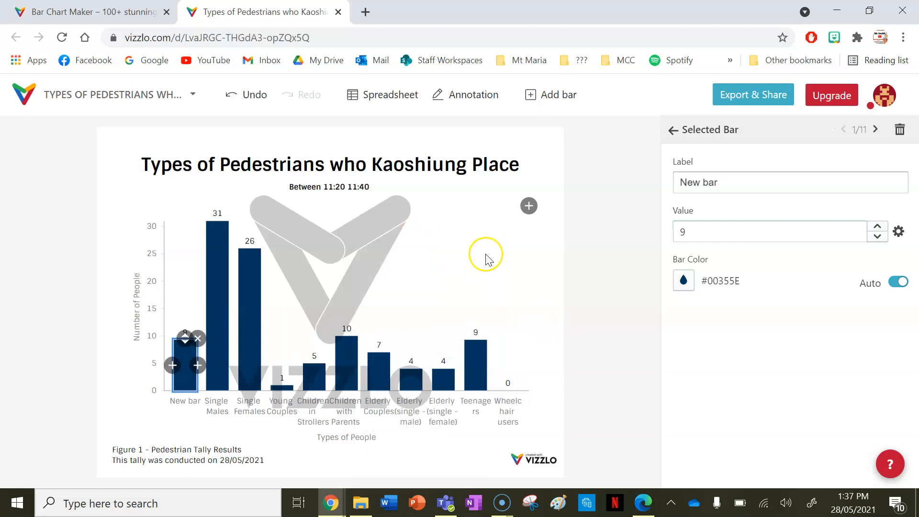
{"action": "key", "text": "ctrl+z"}
Step: Add an eleventh bar at the end of the chart, labelled "Bicycles" with a value of 18
{"action": "right_click", "coordinate": [461, 267]}
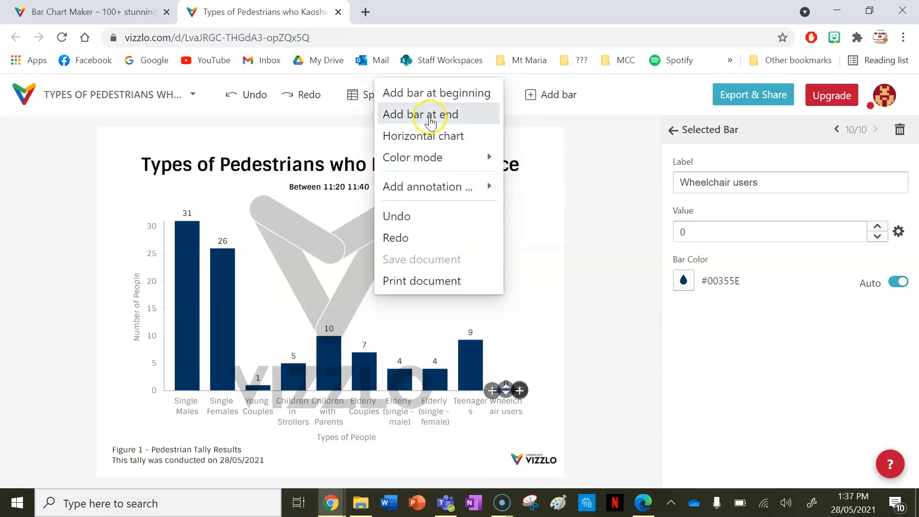
{"action": "left_click", "coordinate": [427, 115]}
{"action": "left_click", "coordinate": [770, 191]}
{"action": "type", "text": "Bicycles"}
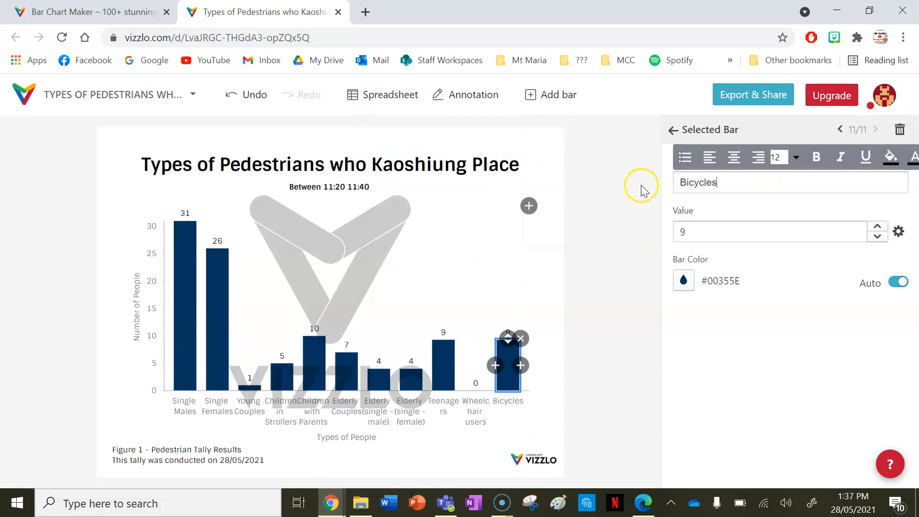
{"action": "left_click", "coordinate": [721, 232]}
{"action": "scroll", "coordinate": [720, 232], "scroll_direction": "up", "scroll_amount": 3}
{"action": "left_click_drag", "start_coordinate": [806, 231], "coordinate": [585, 229]}
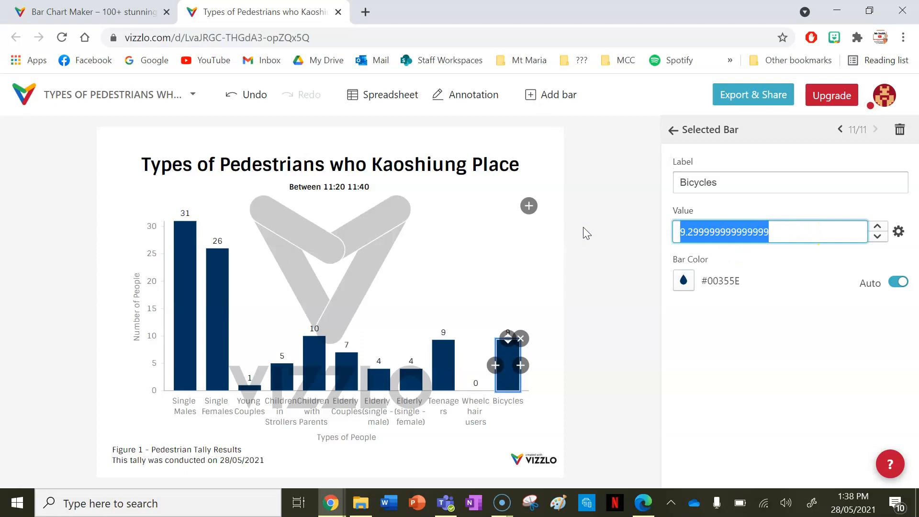
{"action": "type", "text": "18"}
{"action": "left_click", "coordinate": [452, 252]}
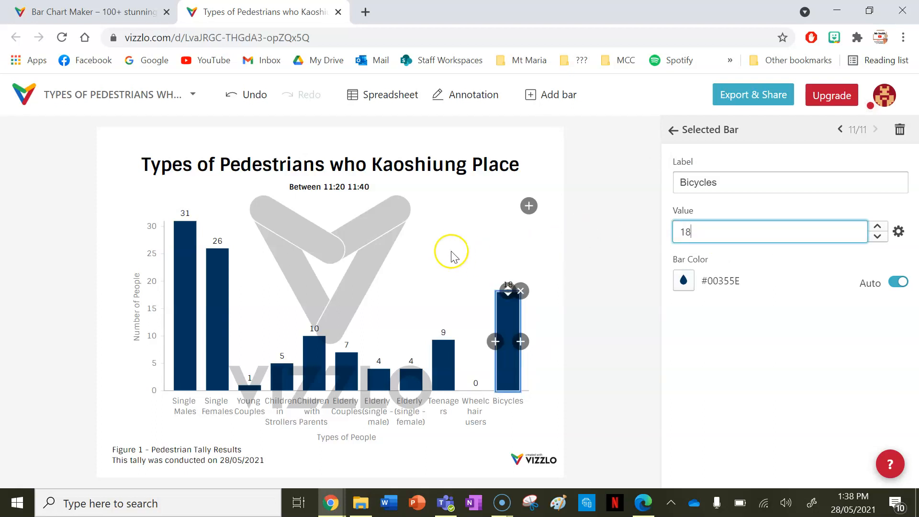
Step: Add a twelfth bar at the end of the chart and dismiss the hidden content notice
{"action": "right_click", "coordinate": [452, 253]}
{"action": "left_click", "coordinate": [450, 309]}
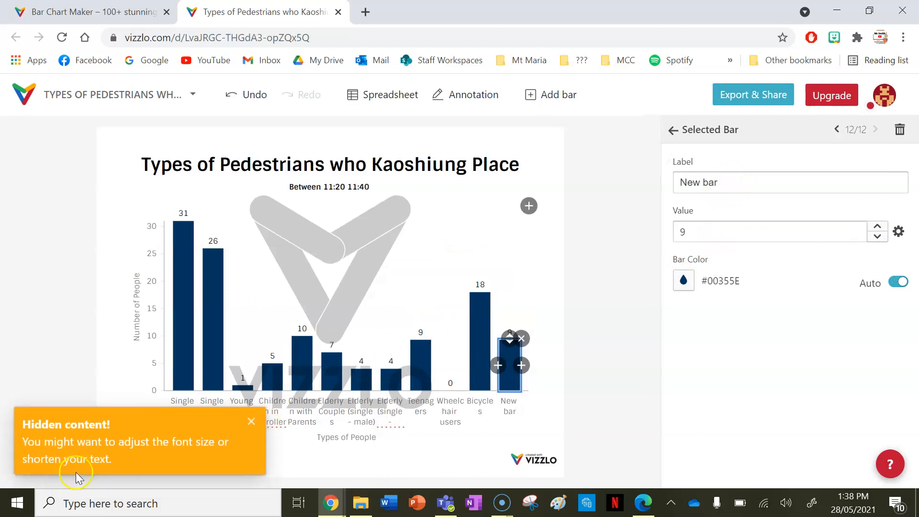
{"action": "left_click", "coordinate": [251, 422]}
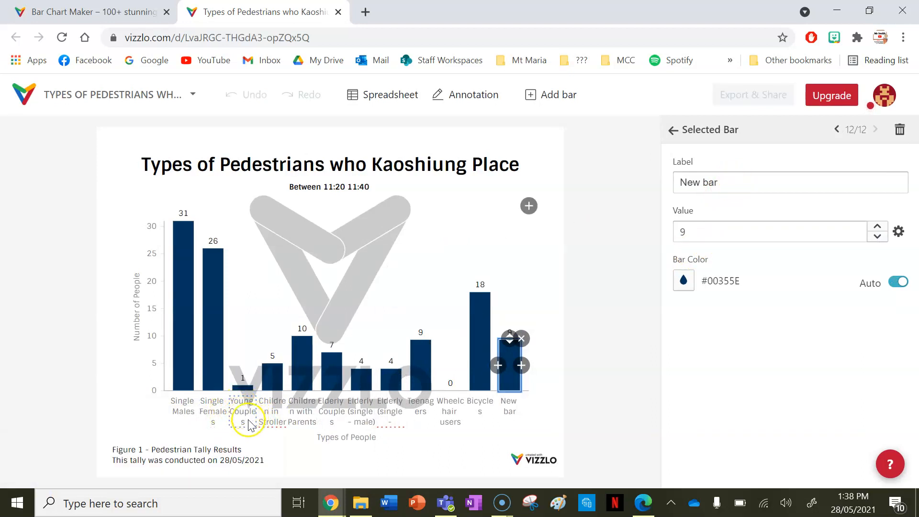
Step: Set the font size of the Young Couples axis label to 8
{"action": "left_click", "coordinate": [248, 422]}
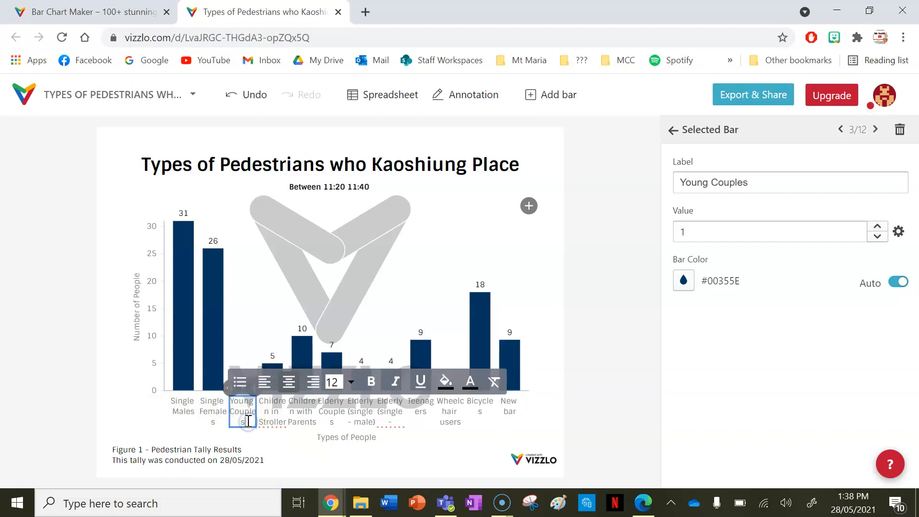
{"action": "left_click", "coordinate": [343, 377]}
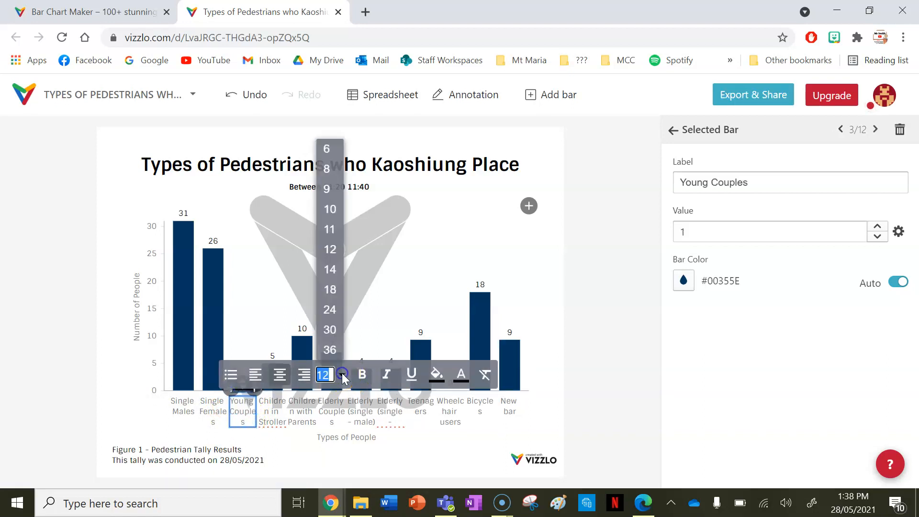
{"action": "left_click", "coordinate": [327, 168]}
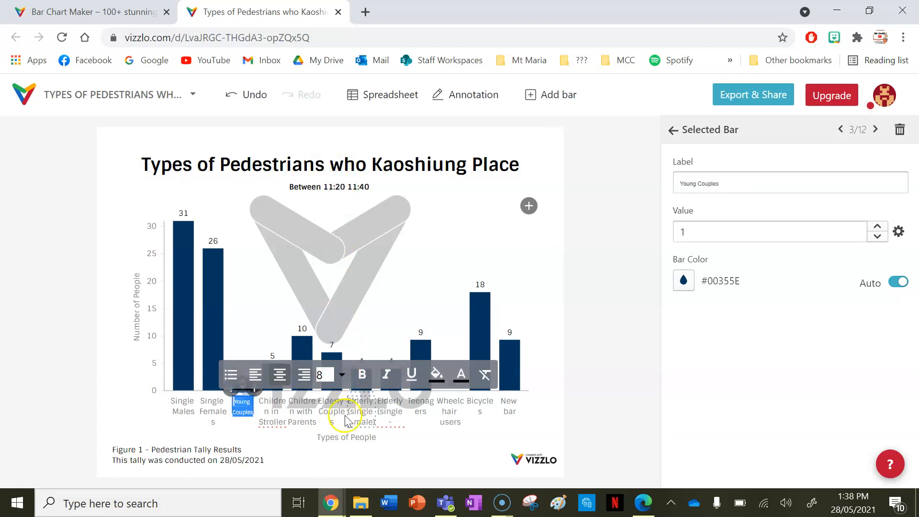
{"action": "left_click", "coordinate": [268, 441]}
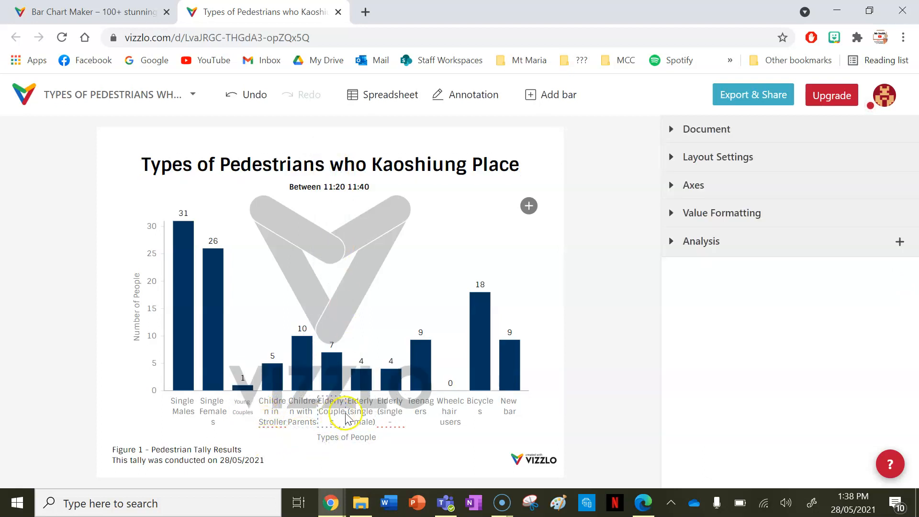
Step: Set the Elderly (single - male) axis label's text to font size 8, from the third letter onward
{"action": "left_click", "coordinate": [364, 415]}
{"action": "double_click", "coordinate": [365, 415]}
{"action": "left_click_drag", "start_coordinate": [354, 405], "coordinate": [386, 428]}
{"action": "left_click", "coordinate": [448, 373]}
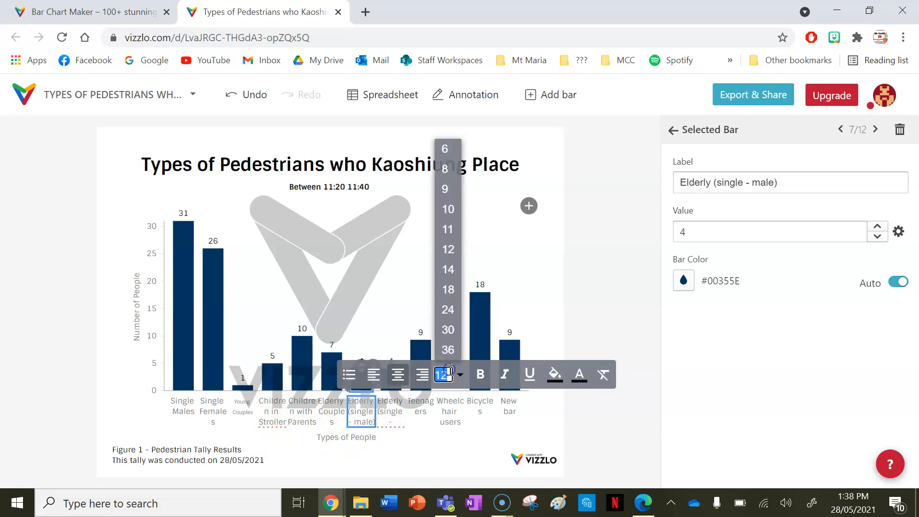
{"action": "left_click", "coordinate": [449, 172]}
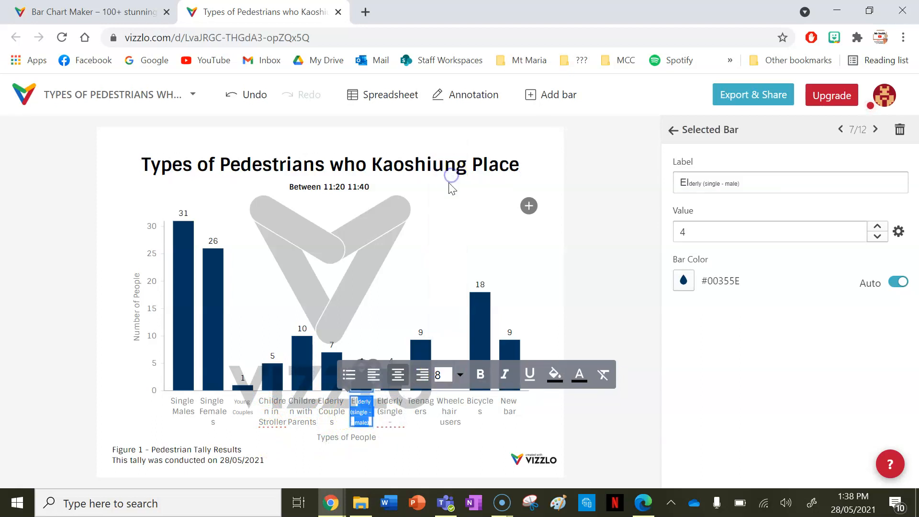
{"action": "left_click", "coordinate": [458, 464]}
Step: Label the twelfth bar "Scooters" and set its value to 24
{"action": "right_click", "coordinate": [402, 258]}
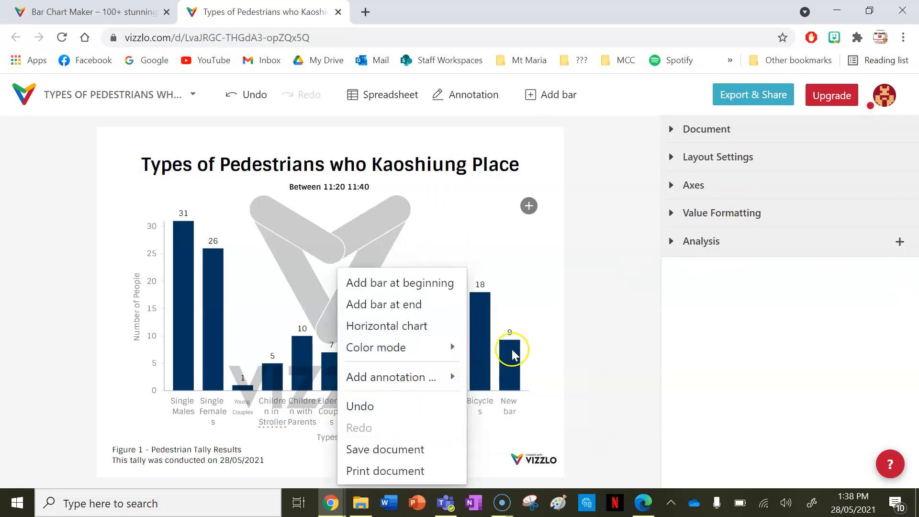
{"action": "left_click", "coordinate": [512, 366]}
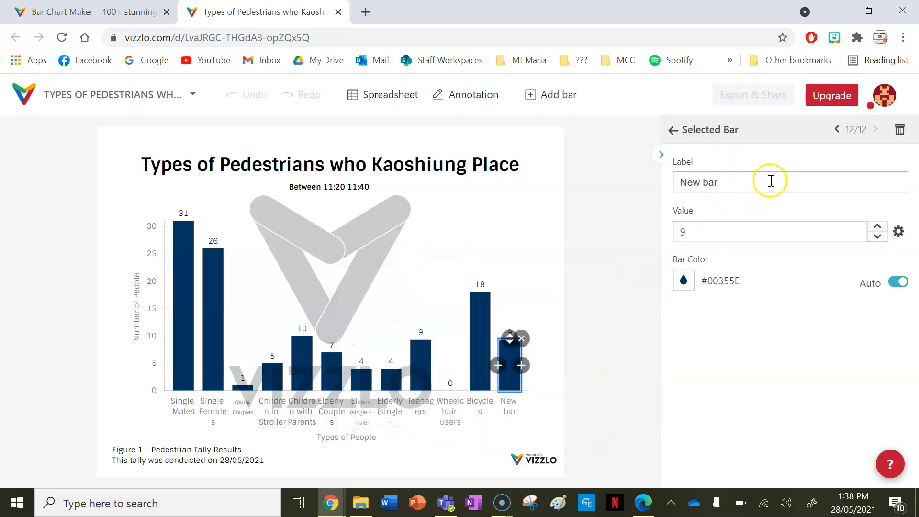
{"action": "left_click_drag", "start_coordinate": [769, 181], "coordinate": [657, 190]}
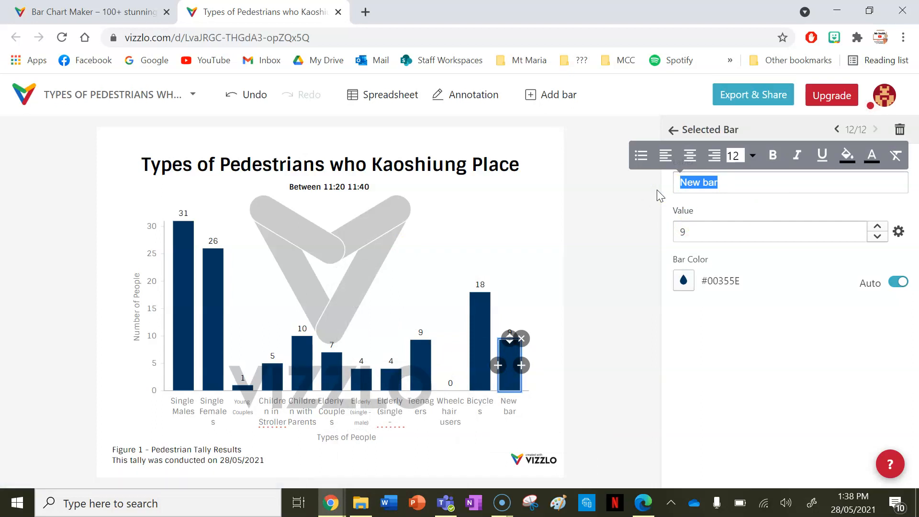
{"action": "type", "text": "Scooter"}
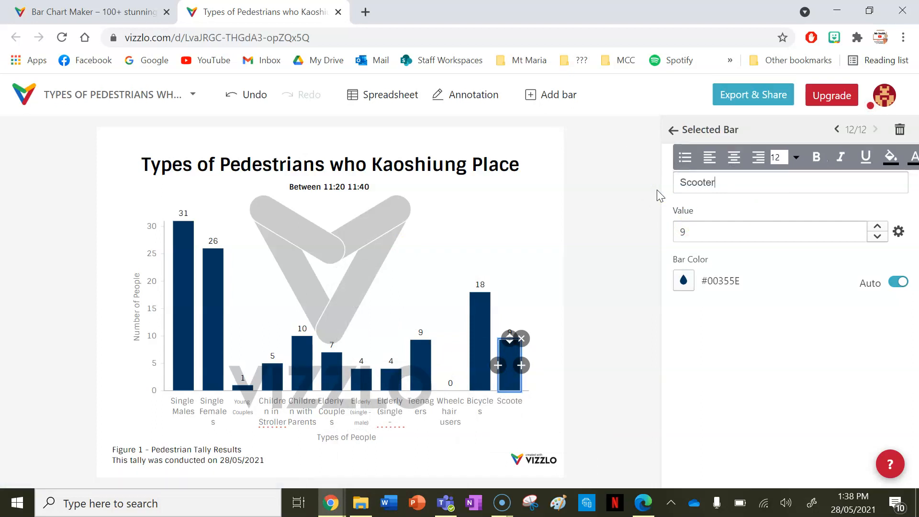
{"action": "left_click", "coordinate": [723, 232]}
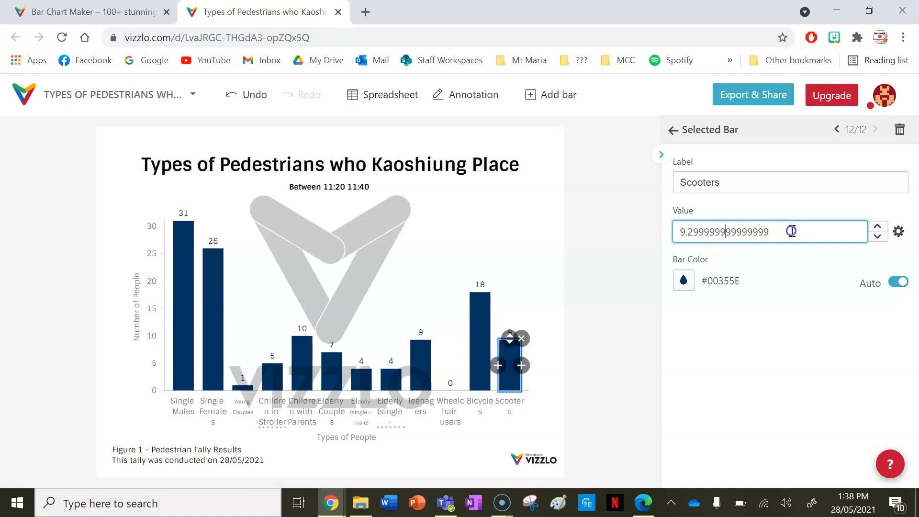
{"action": "left_click_drag", "start_coordinate": [794, 231], "coordinate": [594, 235]}
{"action": "type", "text": "24"}
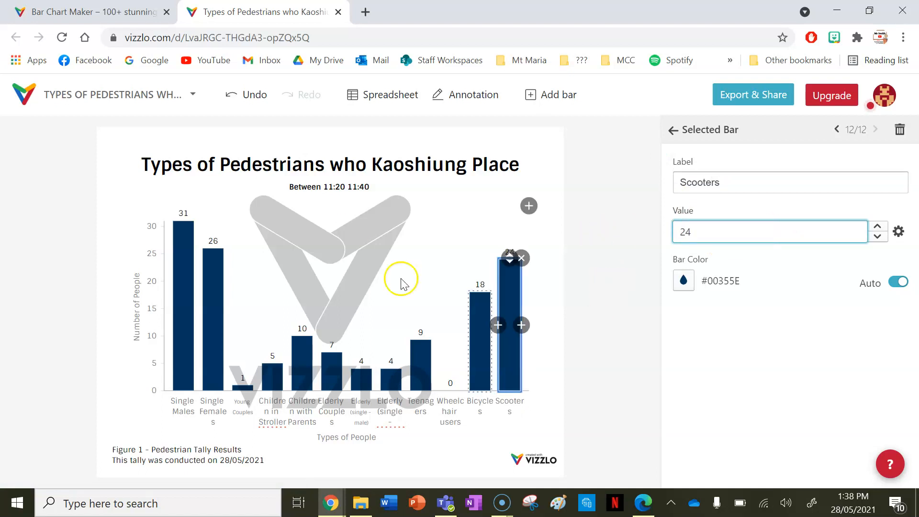
Step: Add a thirteenth bar at the end of the chart, labelled "Van" with a value of 1
{"action": "left_click", "coordinate": [346, 231]}
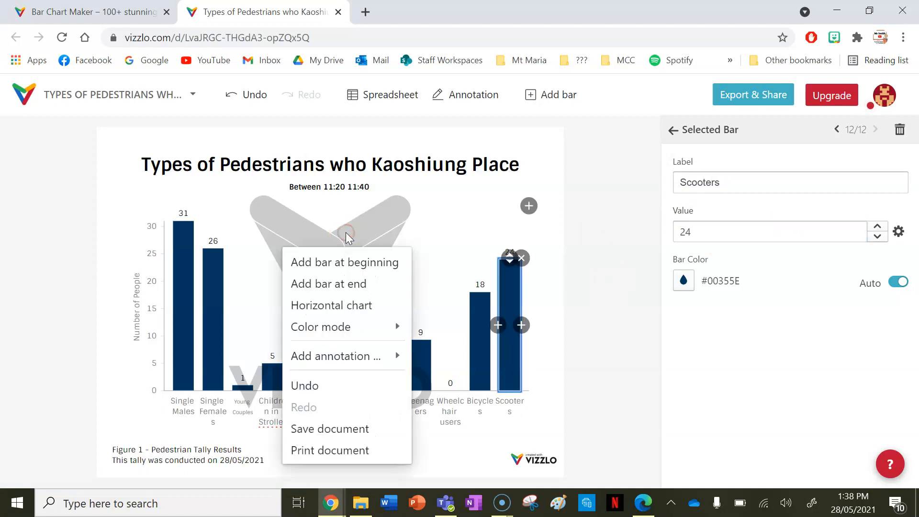
{"action": "left_click", "coordinate": [343, 286]}
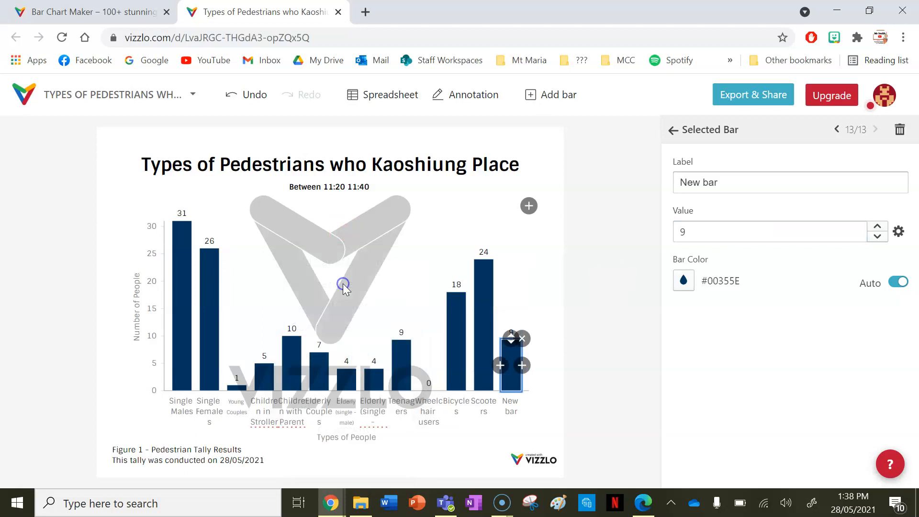
{"action": "left_click", "coordinate": [742, 180]}
{"action": "type", "text": "Van"}
{"action": "left_click_drag", "start_coordinate": [777, 240], "coordinate": [552, 221]}
{"action": "type", "text": "1"}
{"action": "left_click", "coordinate": [363, 240]}
Step: Add a fourteenth bar at the end of the chart, labelled "Segway" with a value of 3
{"action": "right_click", "coordinate": [363, 239]}
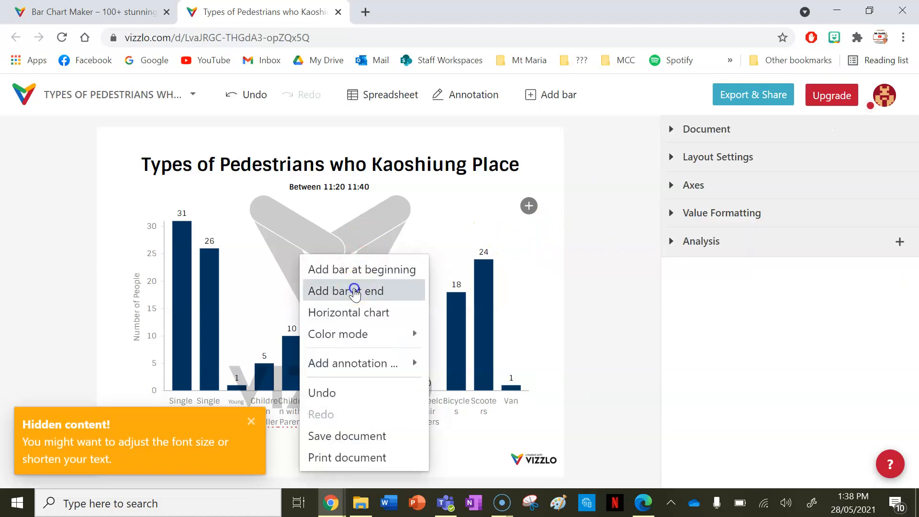
{"action": "left_click", "coordinate": [352, 290]}
{"action": "left_click", "coordinate": [726, 187]}
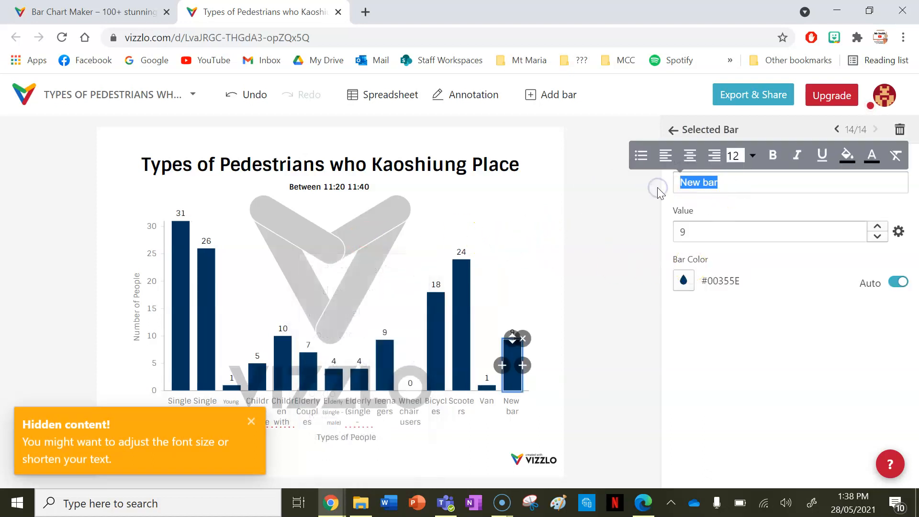
{"action": "type", "text": "Segway"}
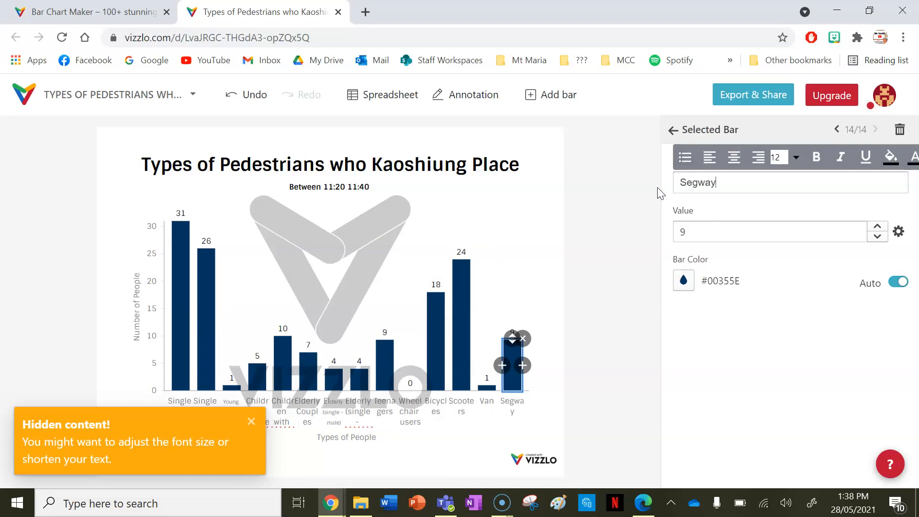
{"action": "left_click", "coordinate": [687, 211]}
{"action": "left_click", "coordinate": [720, 229]}
{"action": "left_click_drag", "start_coordinate": [783, 232], "coordinate": [515, 223]}
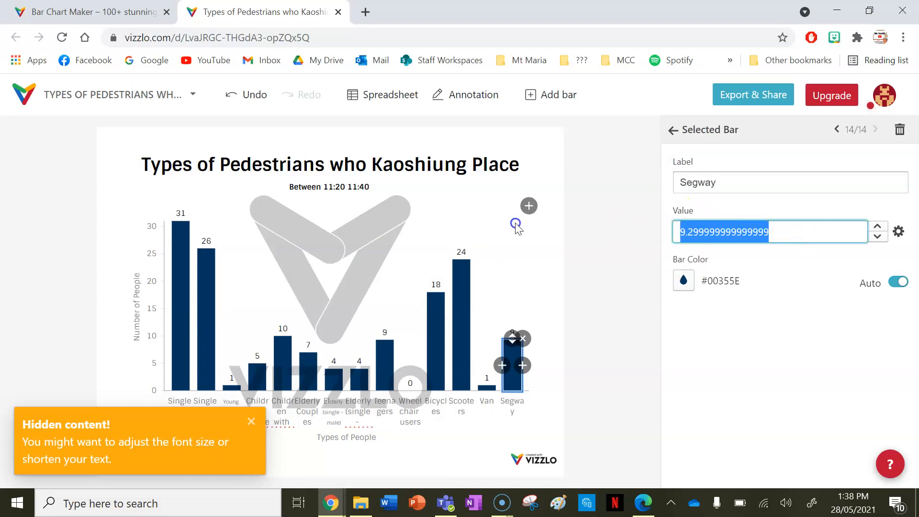
{"action": "type", "text": "3"}
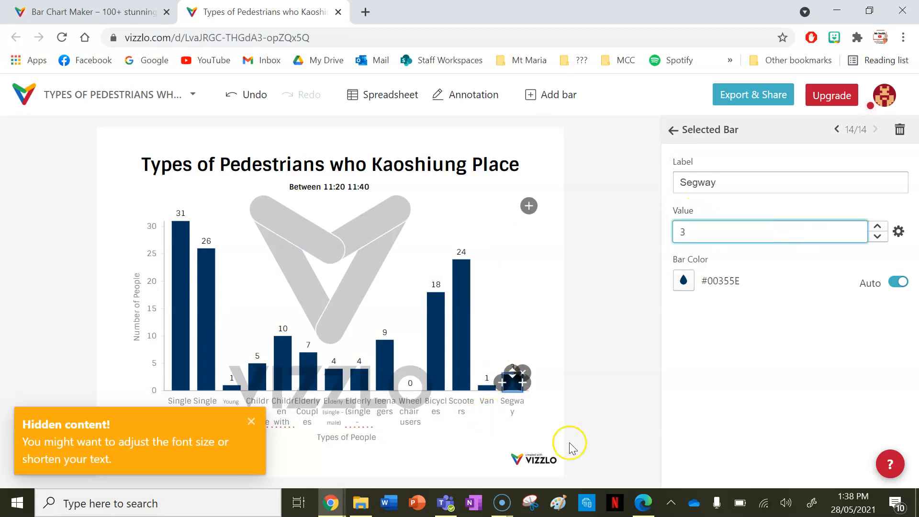
Step: Check the remaining entries in the tally PDF and add a fifteenth bar at the chart's end, labelled "Skateboard" with a value of 1
{"action": "left_click", "coordinate": [644, 502]}
{"action": "left_click", "coordinate": [529, 363]}
{"action": "scroll", "coordinate": [529, 364], "scroll_direction": "down", "scroll_amount": 2}
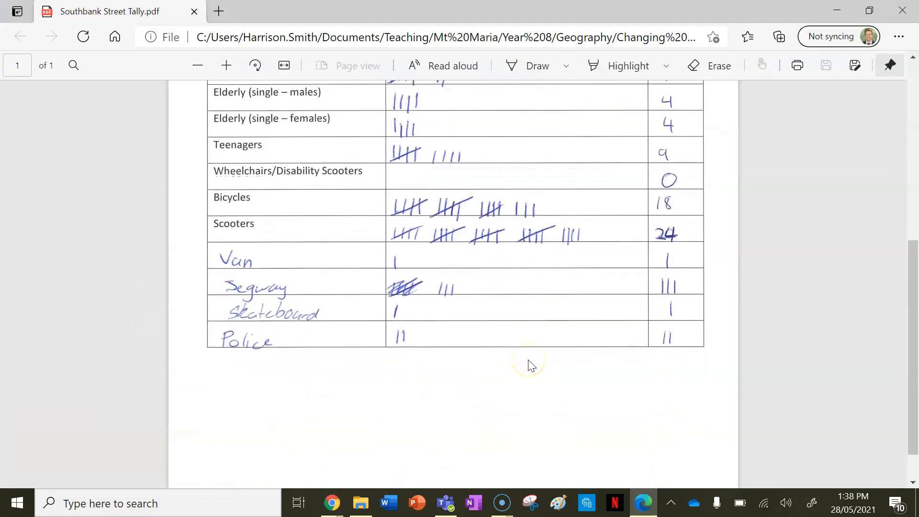
{"action": "left_click", "coordinate": [632, 489]}
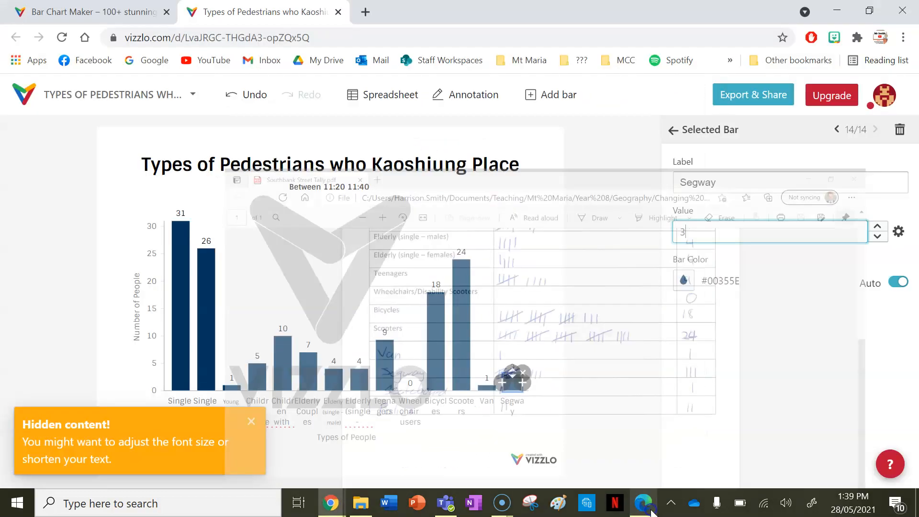
{"action": "right_click", "coordinate": [377, 253]}
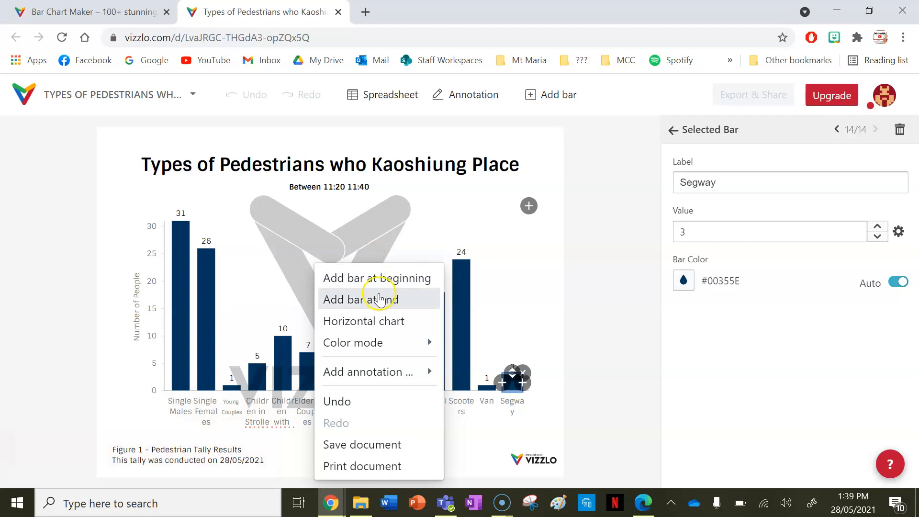
{"action": "left_click", "coordinate": [371, 297]}
{"action": "left_click", "coordinate": [752, 181]}
{"action": "left_click_drag", "start_coordinate": [749, 179], "coordinate": [622, 174]}
{"action": "type", "text": "Skateboard"}
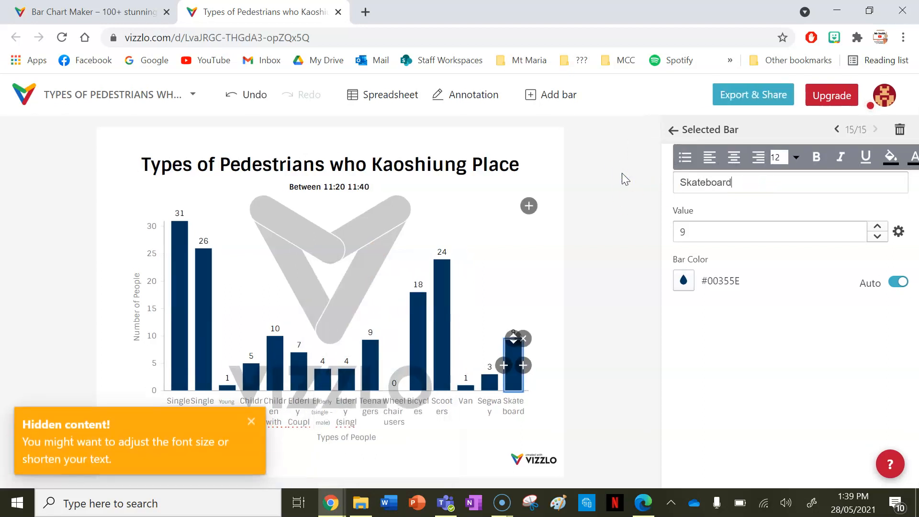
{"action": "left_click", "coordinate": [716, 230]}
{"action": "left_click_drag", "start_coordinate": [791, 233], "coordinate": [572, 241]}
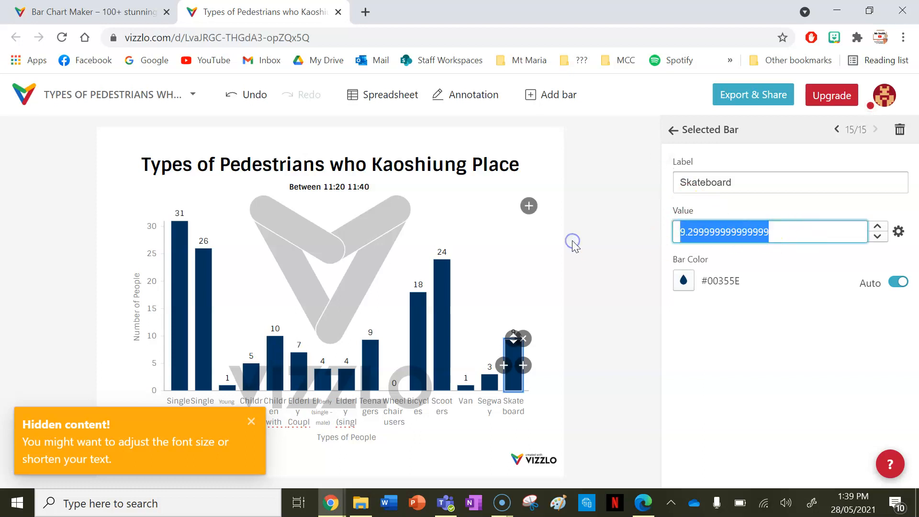
{"action": "type", "text": "1"}
Step: Add a sixteenth bar at the end of the chart, labelled "Police" with a value of 2
{"action": "right_click", "coordinate": [482, 254]}
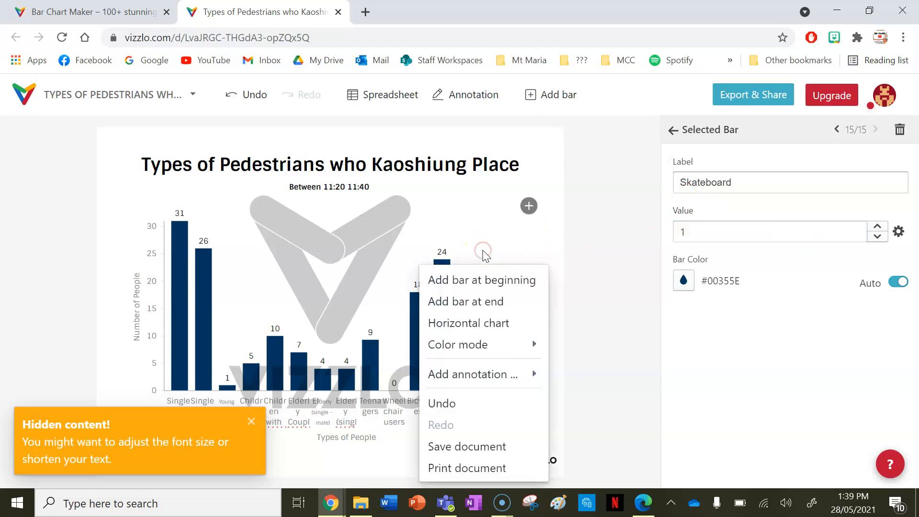
{"action": "left_click", "coordinate": [467, 300]}
{"action": "left_click", "coordinate": [754, 183]}
{"action": "type", "text": "Police"}
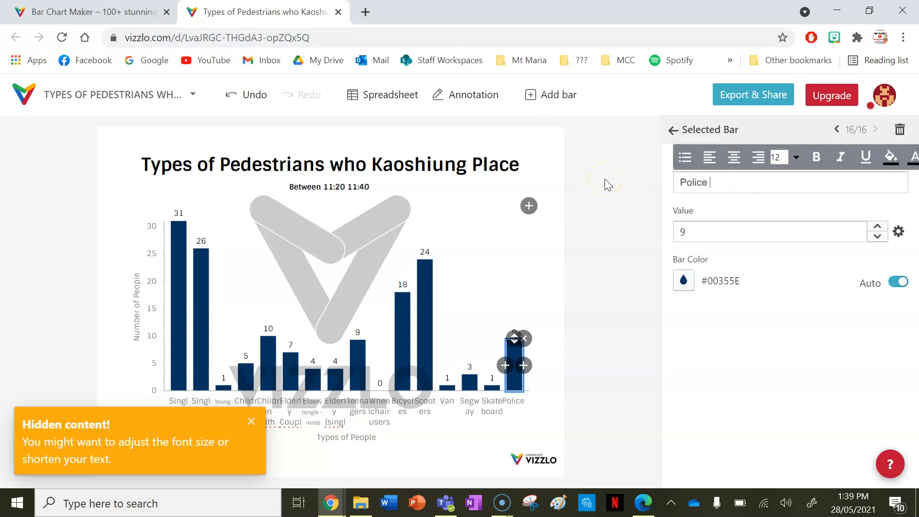
{"action": "left_click", "coordinate": [813, 231]}
{"action": "left_click_drag", "start_coordinate": [814, 231], "coordinate": [559, 235]}
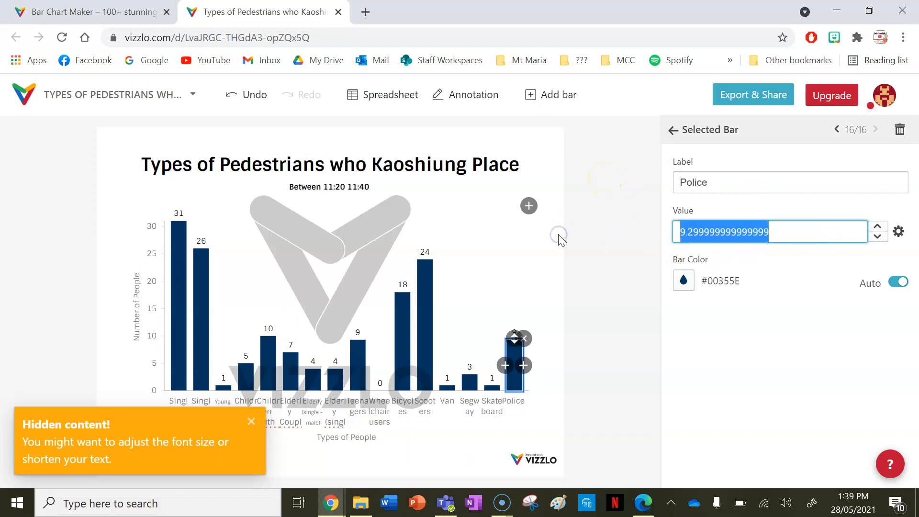
{"action": "type", "text": "2"}
{"action": "left_click", "coordinate": [477, 344]}
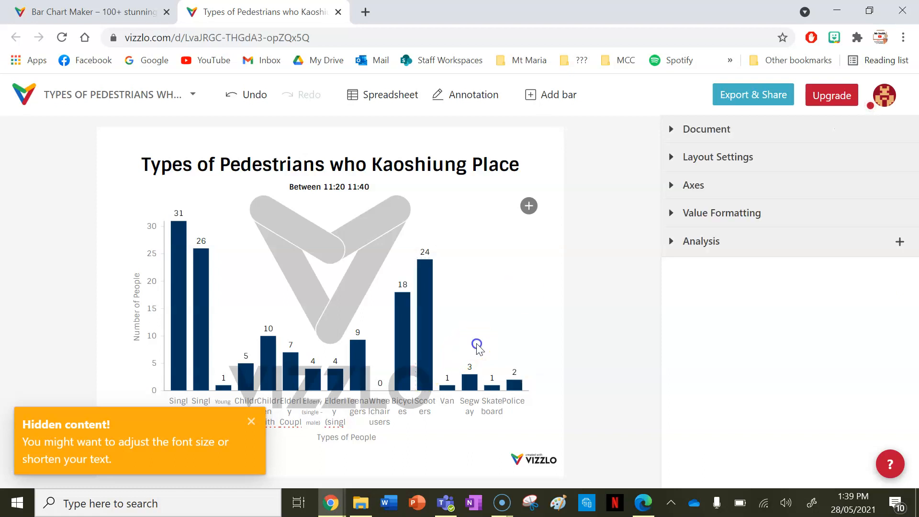
Step: Set the Elderly (single - female) axis label's text to font size 8, from the second letter onward
{"action": "left_click", "coordinate": [332, 406]}
{"action": "left_click_drag", "start_coordinate": [328, 405], "coordinate": [349, 456]}
{"action": "left_click", "coordinate": [436, 377]}
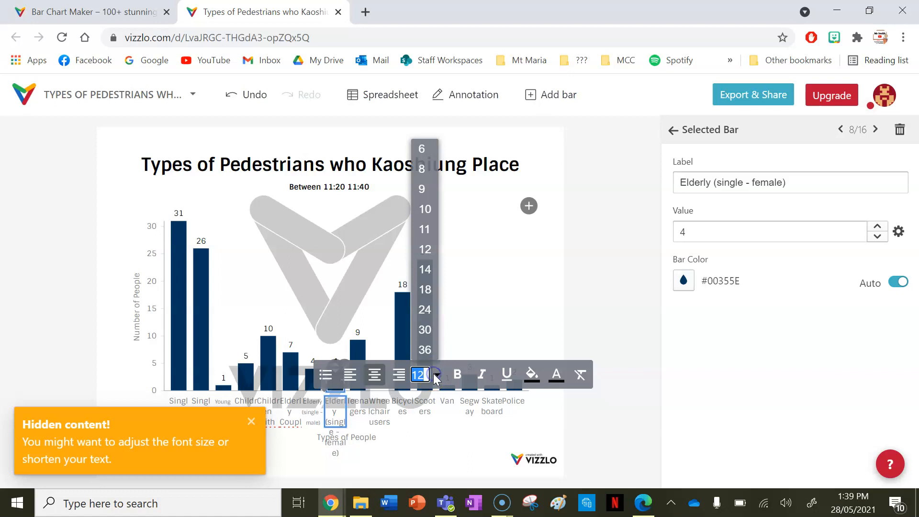
{"action": "left_click", "coordinate": [423, 170]}
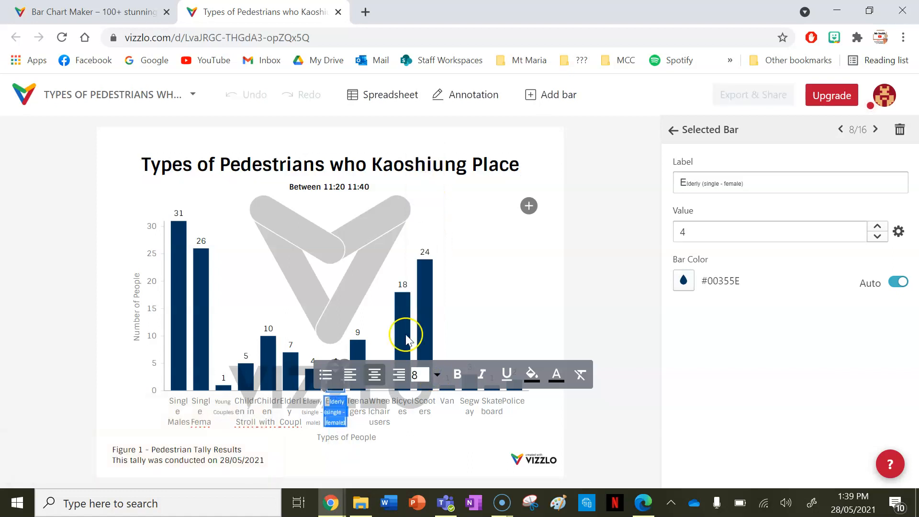
{"action": "left_click", "coordinate": [444, 445]}
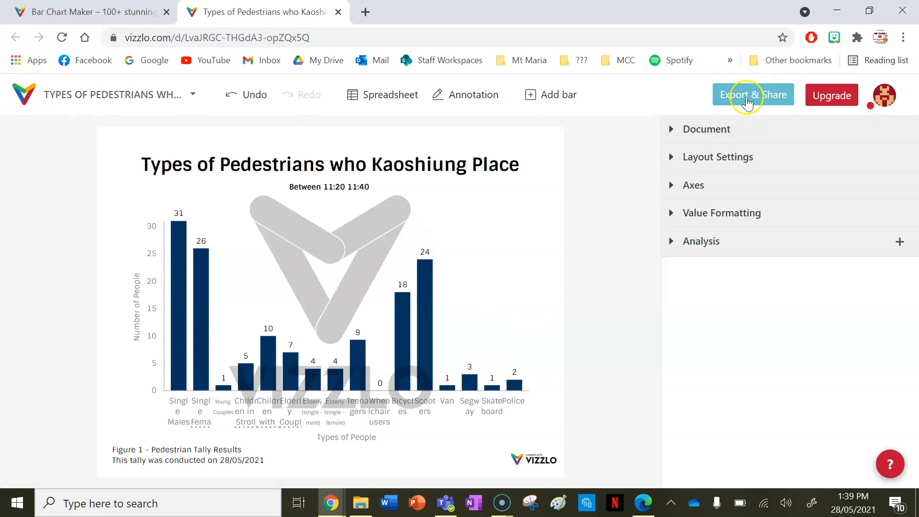
Step: Export the finished pedestrian chart by downloading it as a PNG image
{"action": "left_click", "coordinate": [747, 101]}
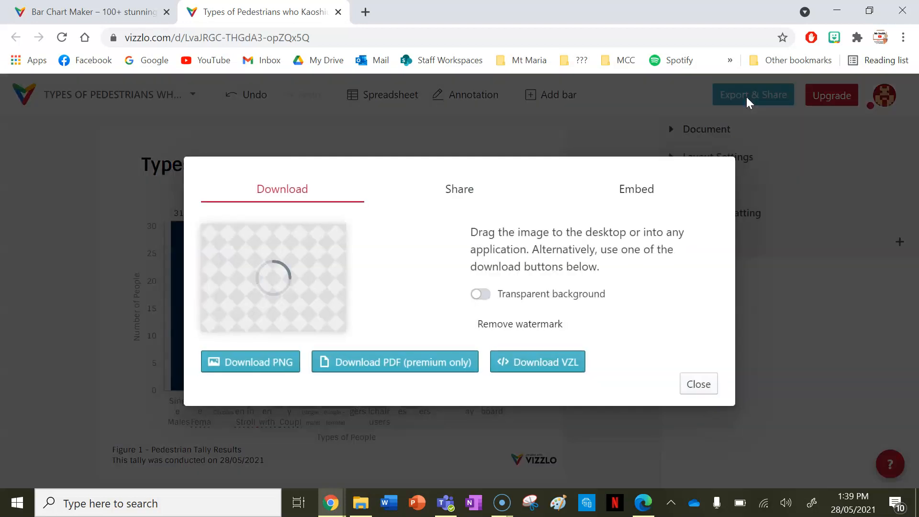
{"action": "left_click", "coordinate": [238, 363]}
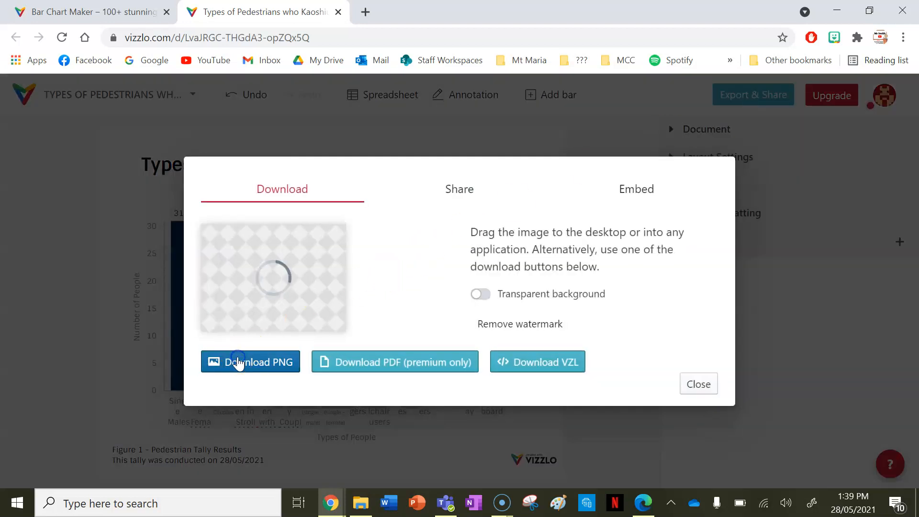